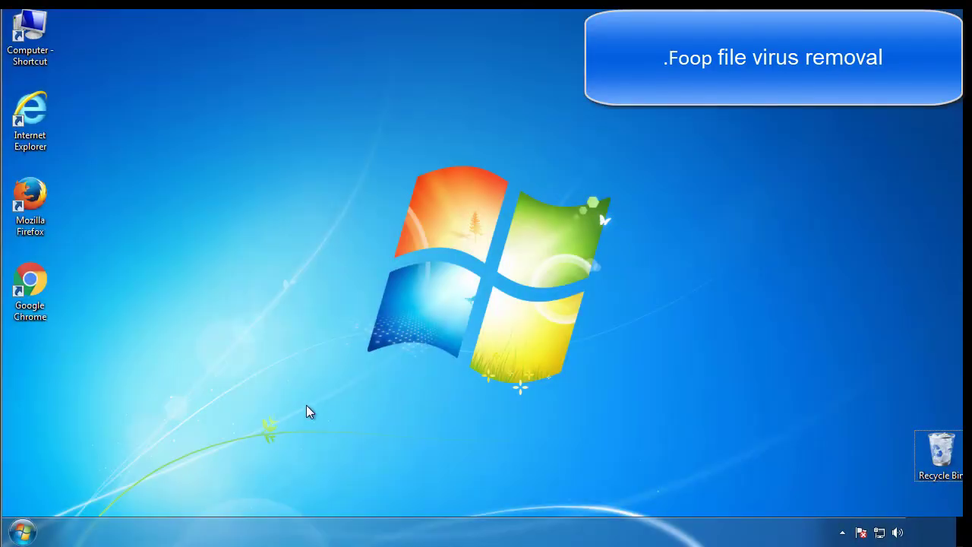
Enable Safe boot with the Minimal option in System Configuration (msconfig) and restart the computer
{"action": "left_click", "coordinate": [23, 532]}
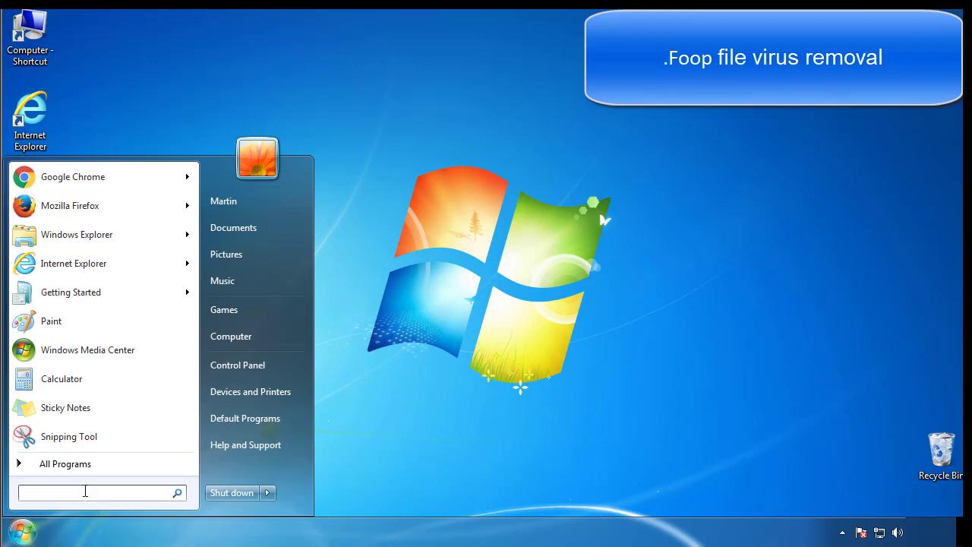
{"action": "type", "text": "msconfig"}
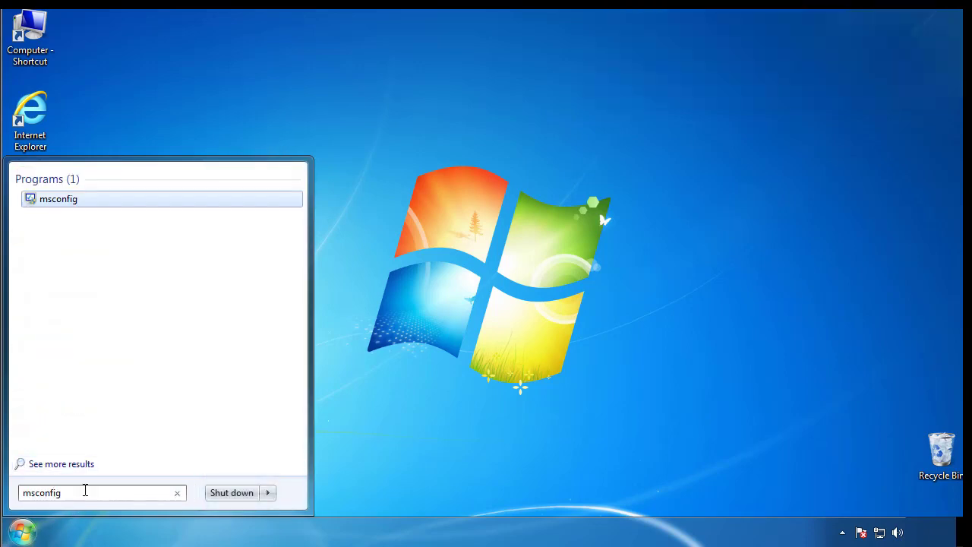
{"action": "key", "text": "Return"}
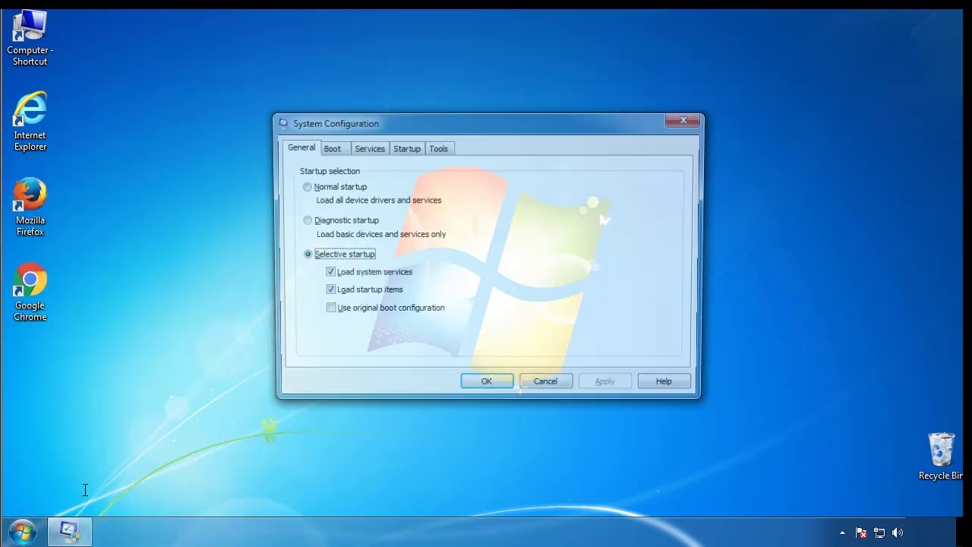
{"action": "left_click", "coordinate": [327, 148]}
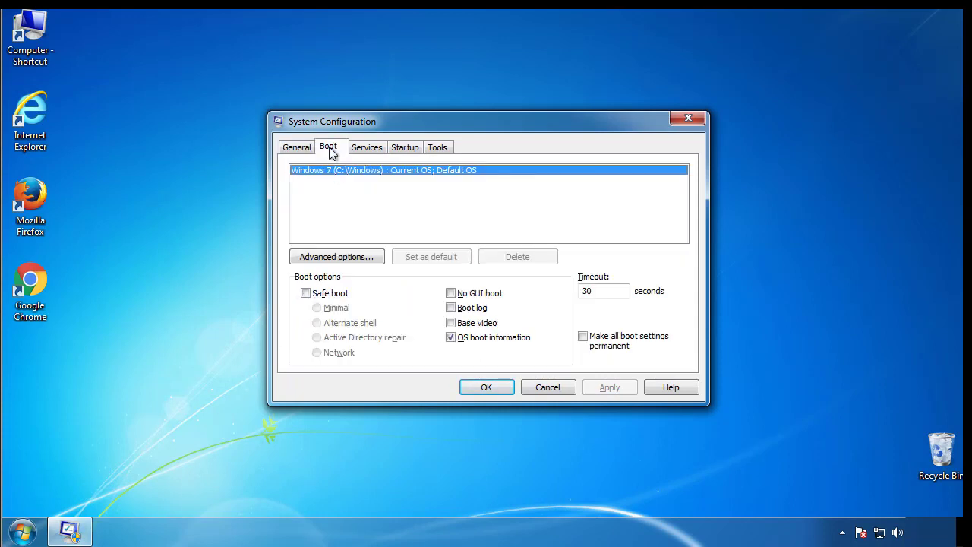
{"action": "left_click", "coordinate": [305, 293]}
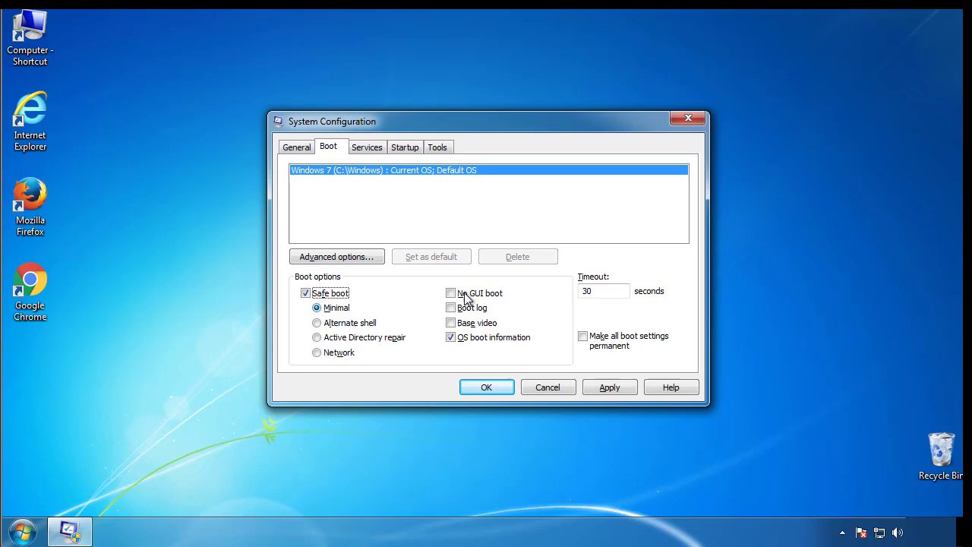
{"action": "left_click", "coordinate": [494, 388]}
{"action": "left_click", "coordinate": [440, 295]}
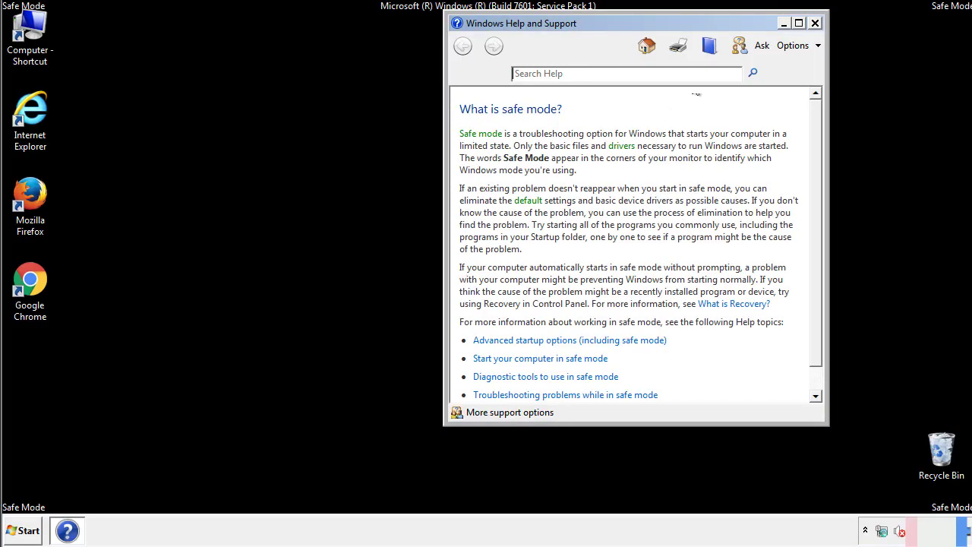
Dismiss the safe mode help and set Folder Options in Control Panel to show hidden files, folders, and drives
{"action": "left_click", "coordinate": [815, 22]}
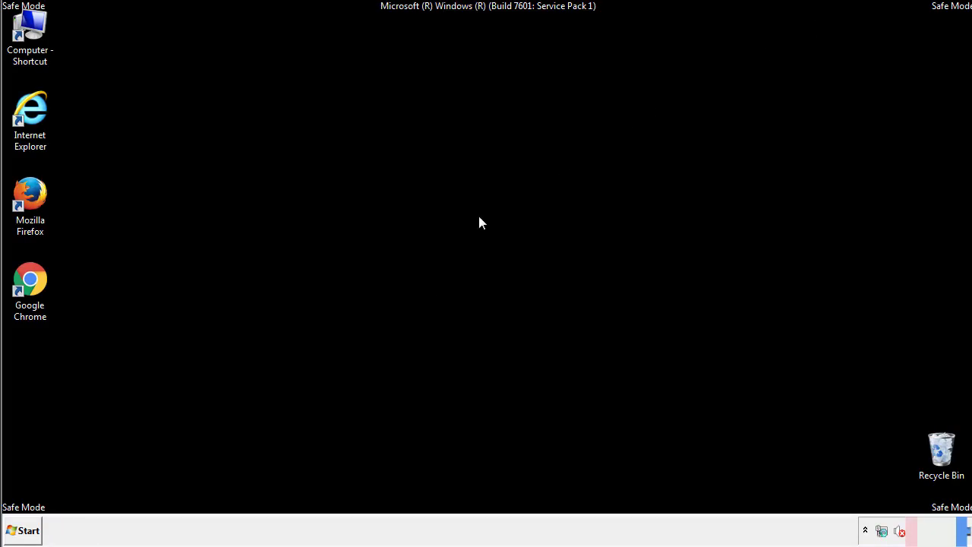
{"action": "left_click", "coordinate": [31, 530]}
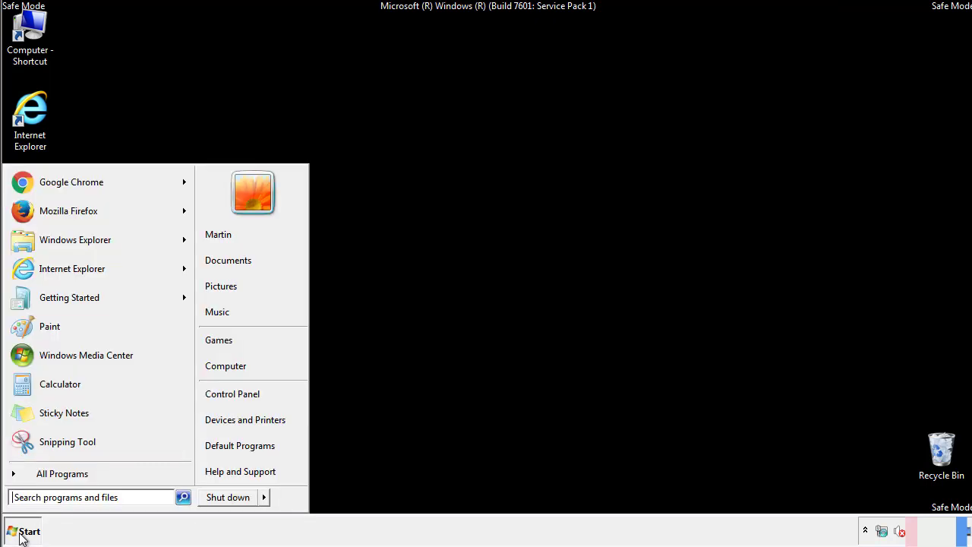
{"action": "left_click", "coordinate": [243, 392]}
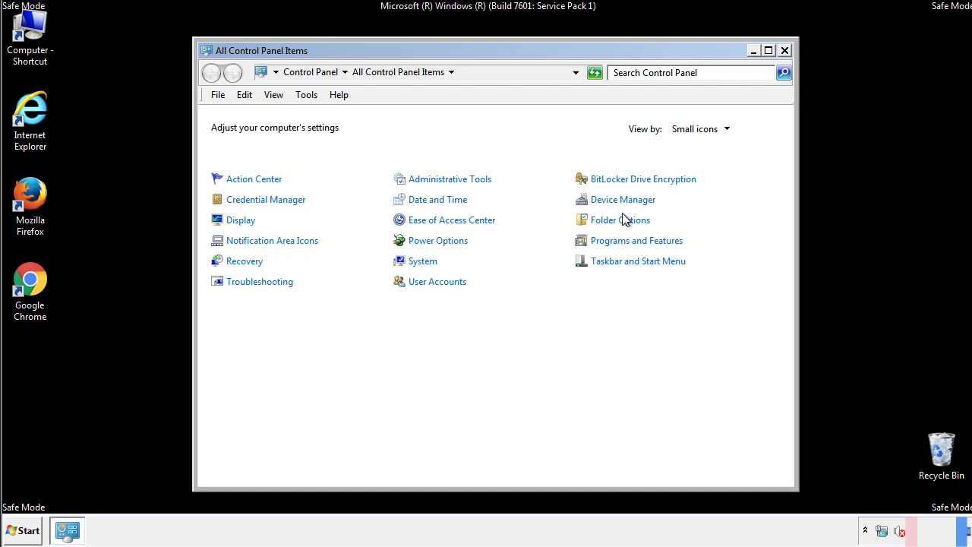
{"action": "left_click", "coordinate": [623, 221]}
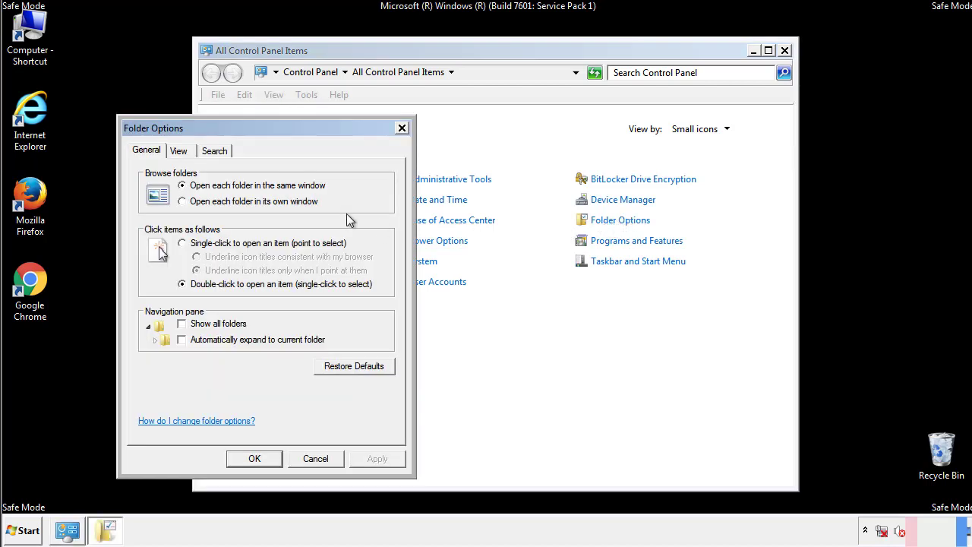
{"action": "left_click", "coordinate": [181, 154]}
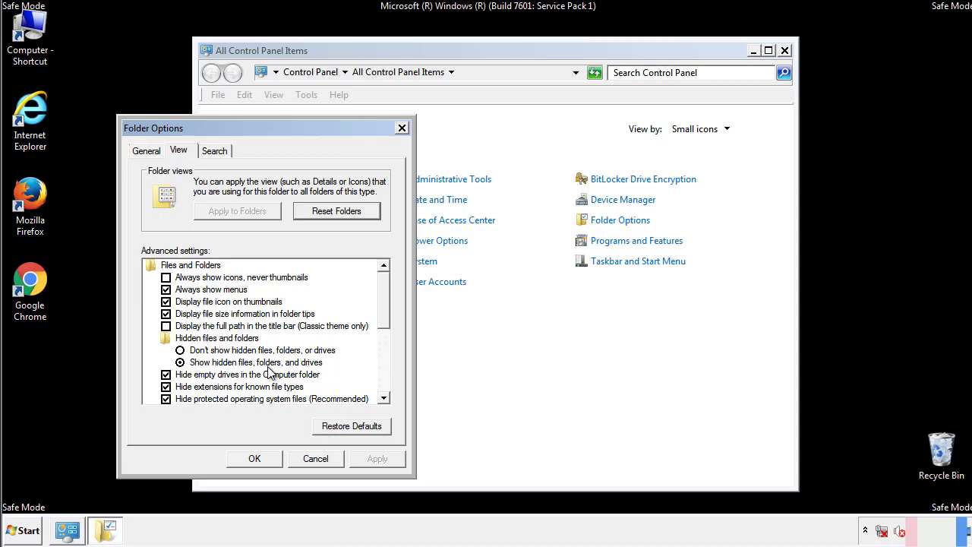
{"action": "left_click", "coordinate": [255, 458]}
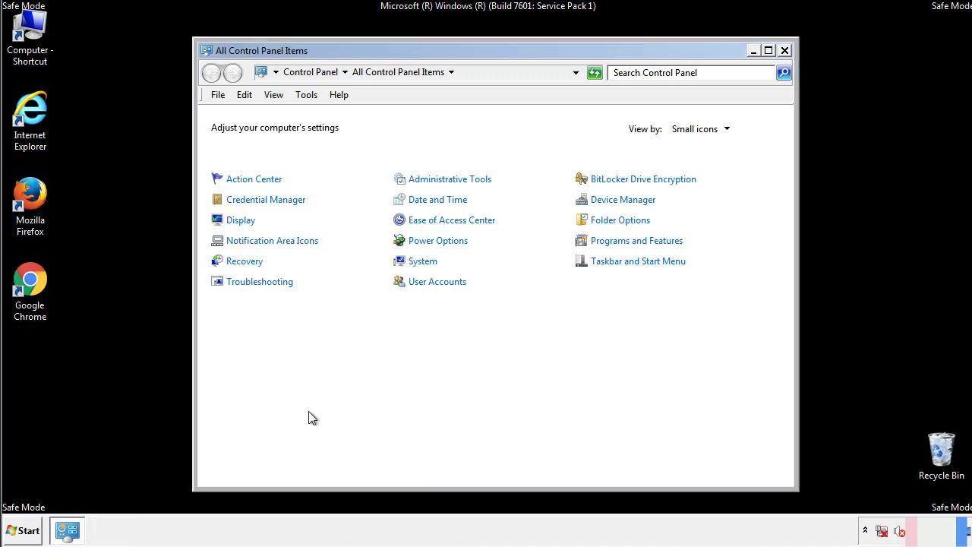
{"action": "left_click", "coordinate": [785, 50]}
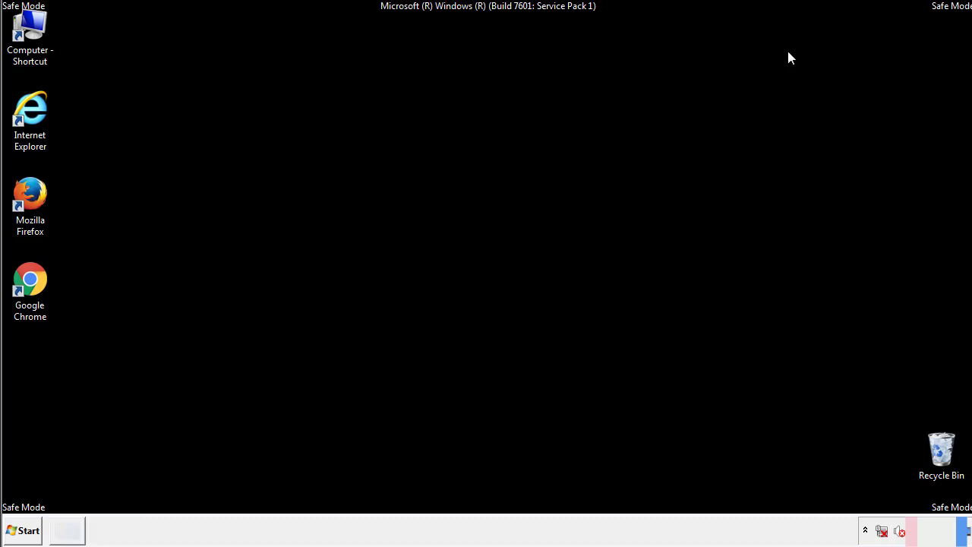
Browse to the folder C:\Windows\System32\drivers\etc in Windows Explorer
{"action": "double_click", "coordinate": [35, 29]}
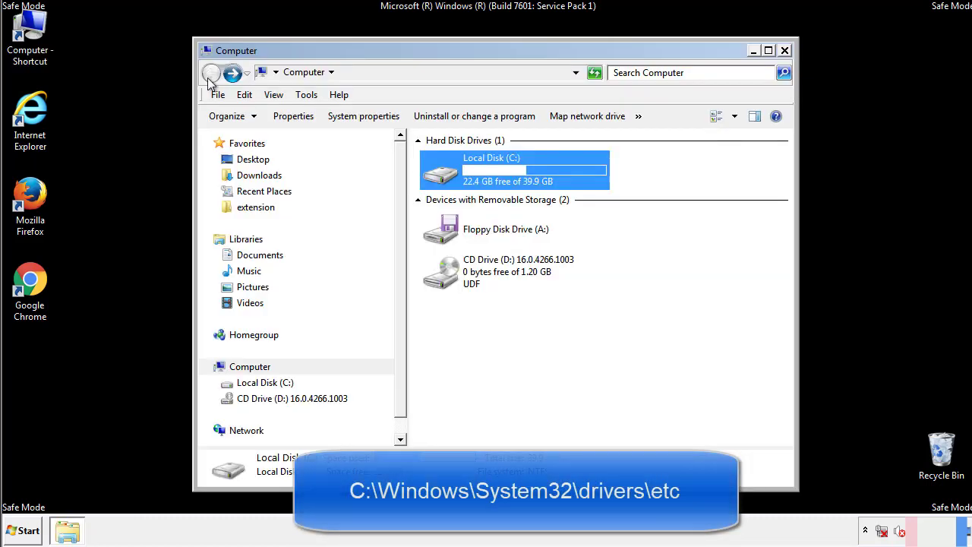
{"action": "double_click", "coordinate": [438, 174]}
{"action": "left_click", "coordinate": [443, 280]}
{"action": "double_click", "coordinate": [444, 279]}
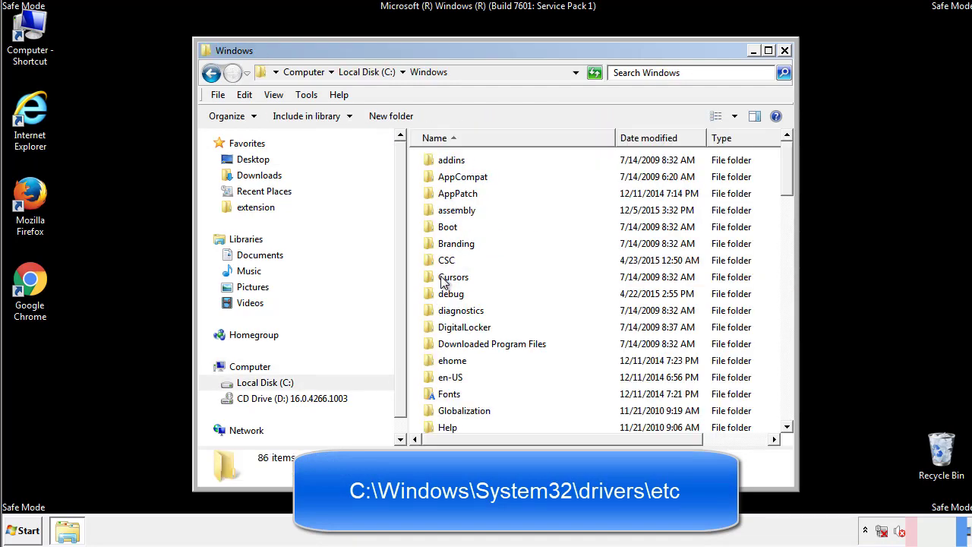
{"action": "scroll", "coordinate": [446, 343], "scroll_direction": "down", "scroll_amount": 2}
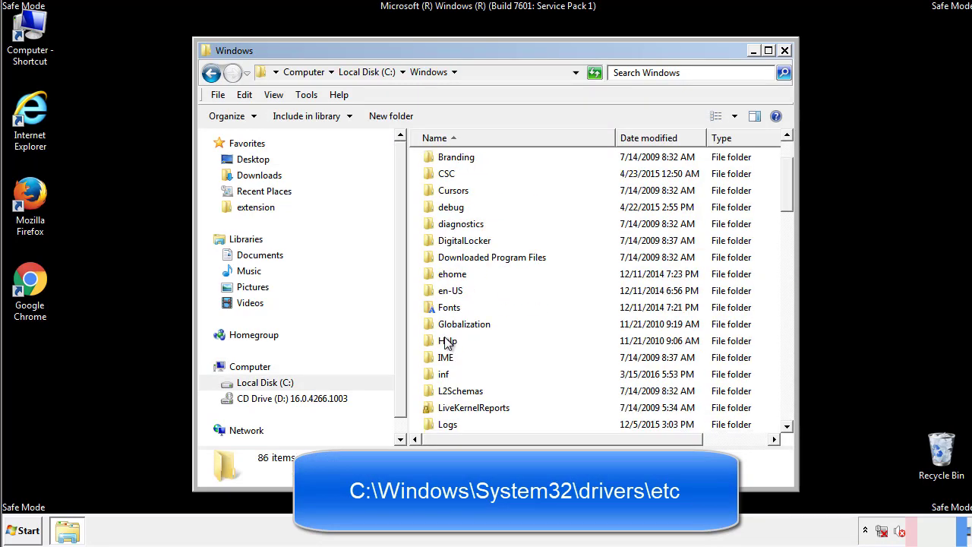
{"action": "scroll", "coordinate": [448, 344], "scroll_direction": "down", "scroll_amount": 7}
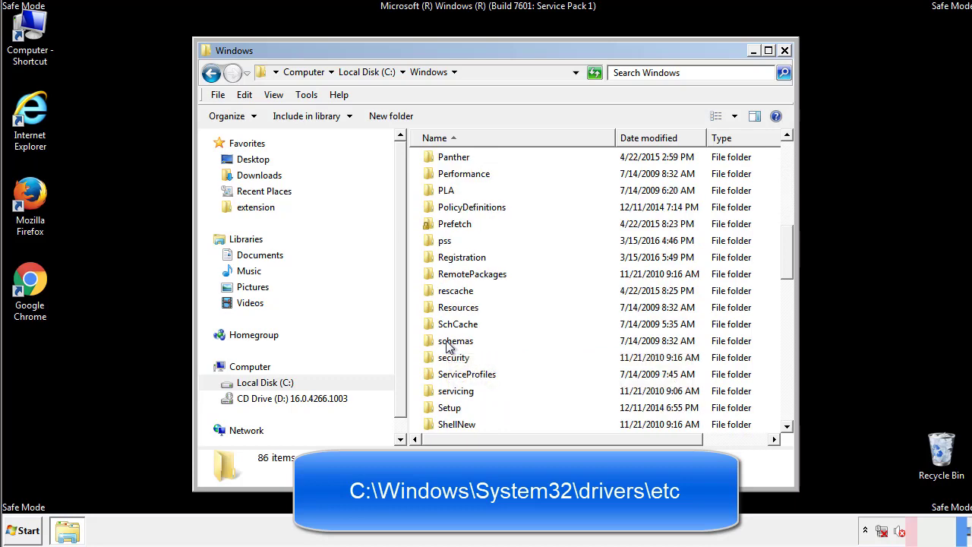
{"action": "scroll", "coordinate": [448, 344], "scroll_direction": "down", "scroll_amount": 2}
{"action": "double_click", "coordinate": [460, 391]}
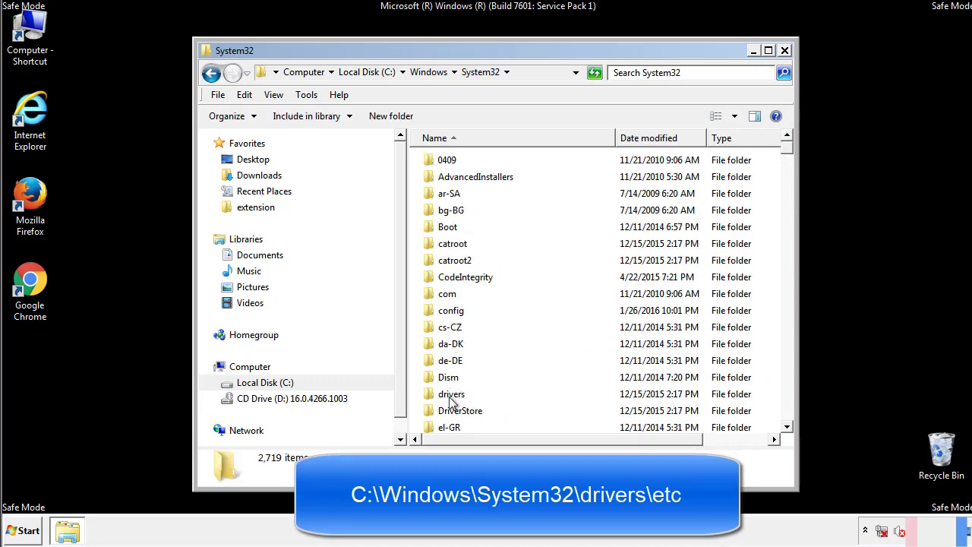
{"action": "double_click", "coordinate": [451, 395]}
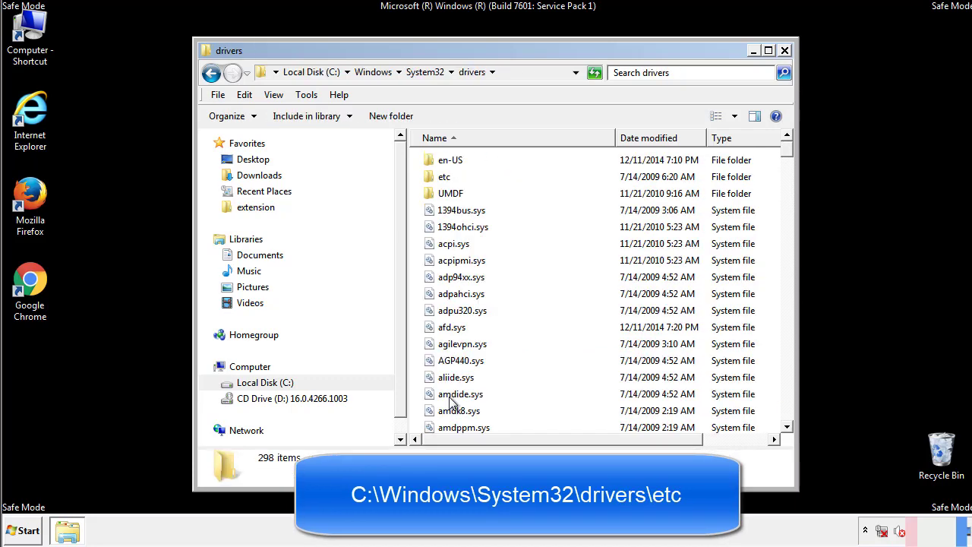
{"action": "double_click", "coordinate": [436, 182]}
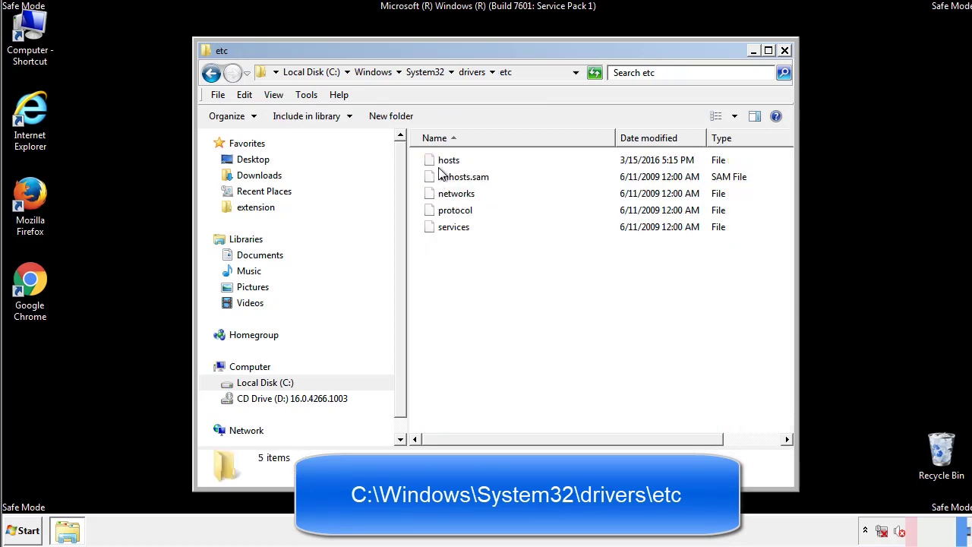
Open the hosts file with Notepad and bring its window fully into view
{"action": "double_click", "coordinate": [441, 162]}
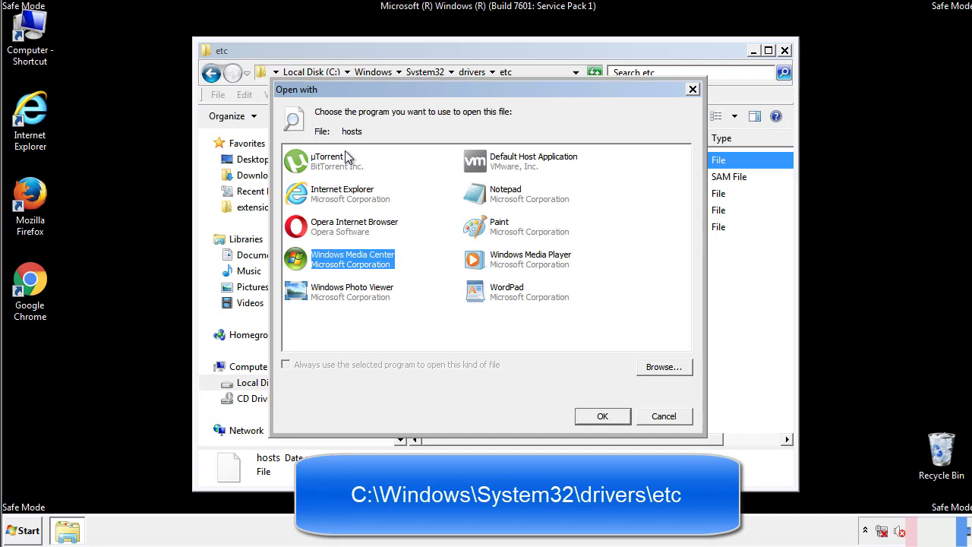
{"action": "left_click", "coordinate": [492, 199]}
{"action": "left_click", "coordinate": [601, 416]}
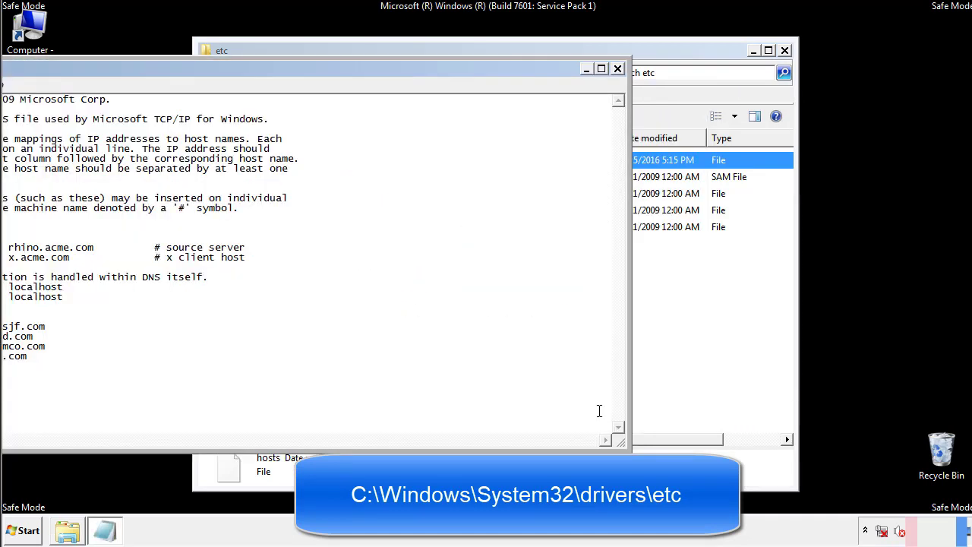
{"action": "left_click_drag", "start_coordinate": [397, 69], "coordinate": [618, 82]}
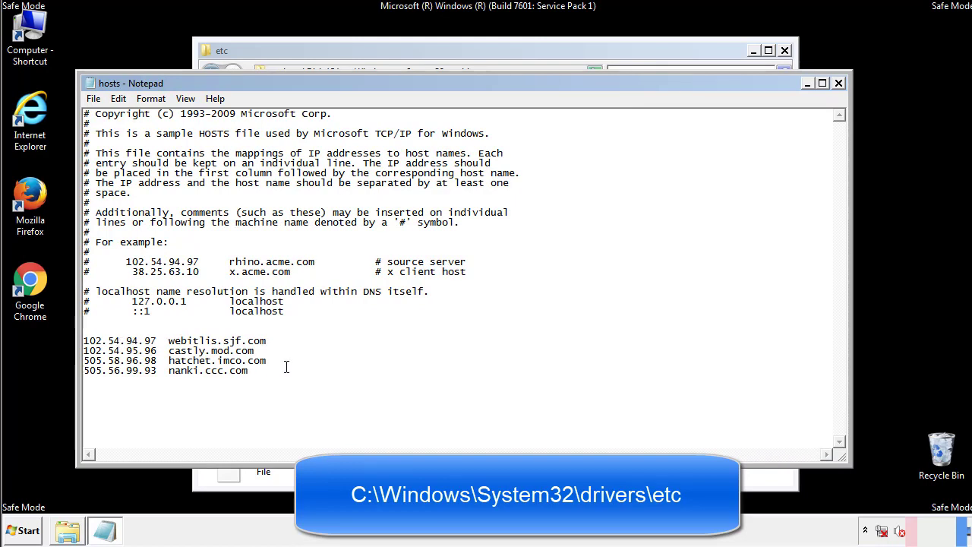
Delete the four IP address entries below the localhost lines in hosts, then close the file and the etc folder
{"action": "left_click_drag", "start_coordinate": [272, 373], "coordinate": [84, 341]}
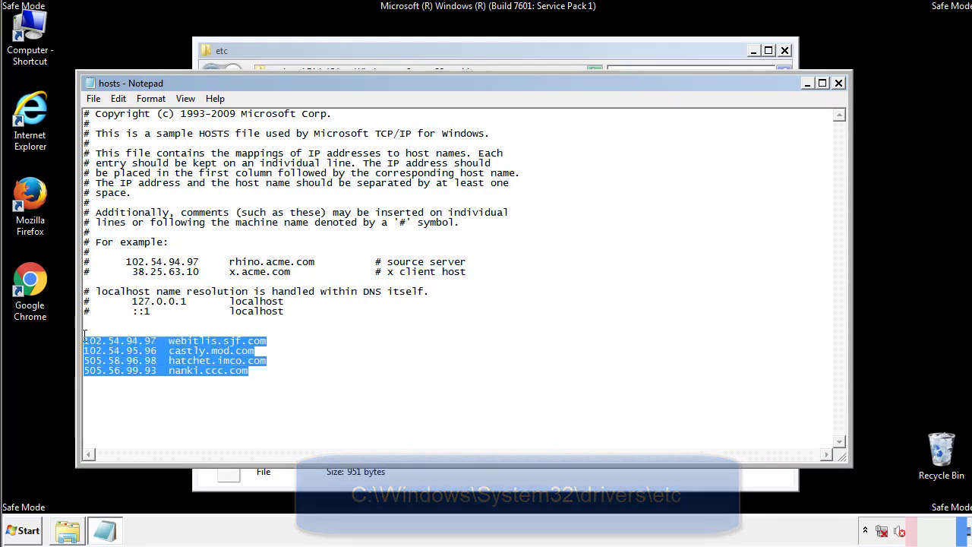
{"action": "key", "text": "Delete"}
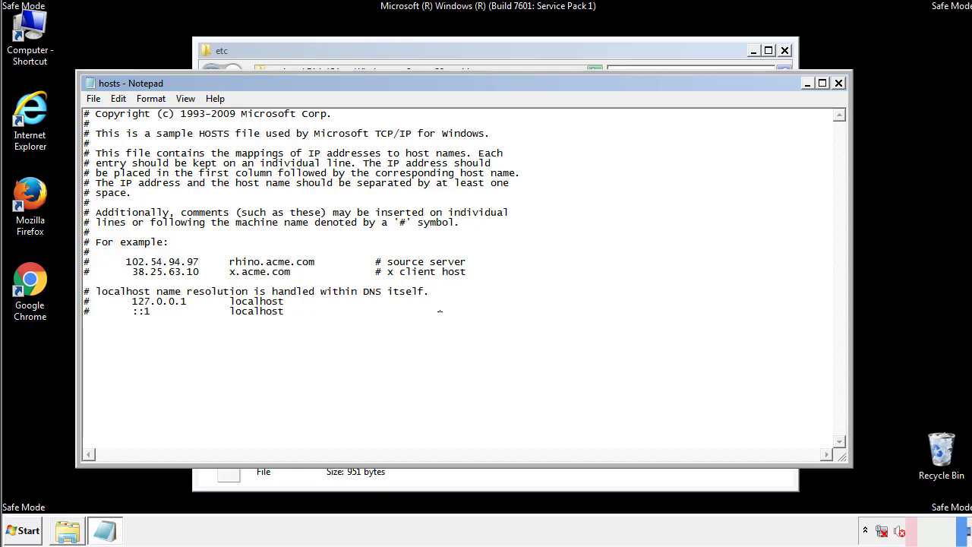
{"action": "left_click", "coordinate": [839, 84]}
{"action": "left_click", "coordinate": [430, 278]}
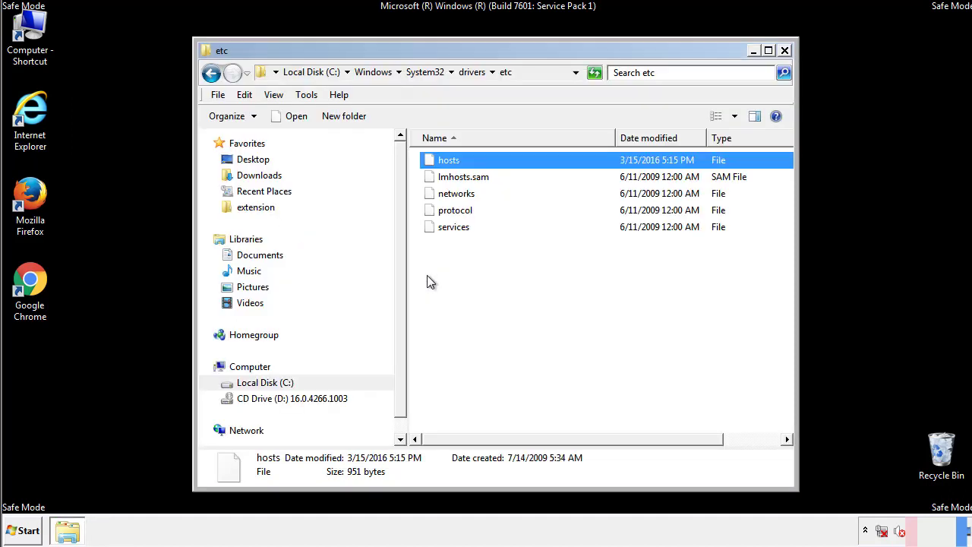
{"action": "left_click", "coordinate": [785, 50]}
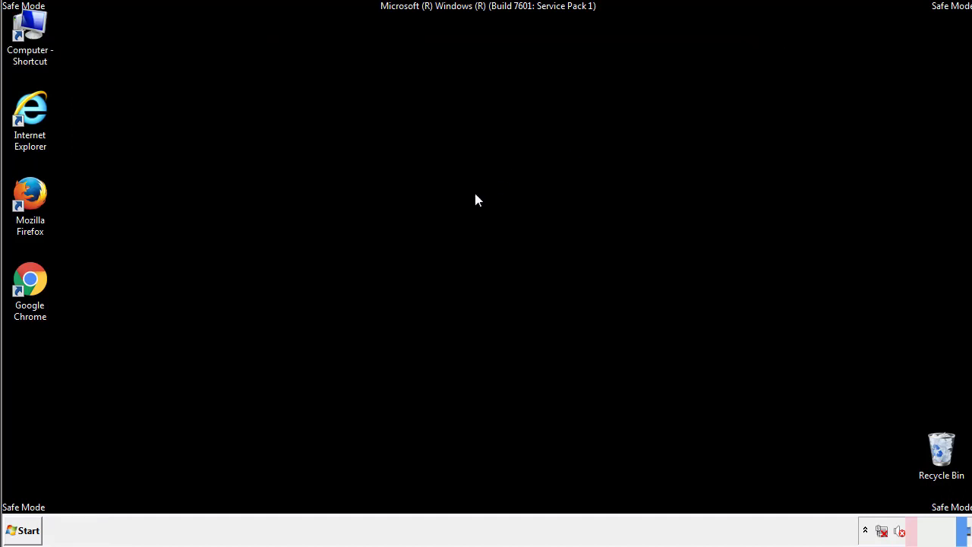
Open the Startup folder from the list of all programs
{"action": "left_click", "coordinate": [25, 531]}
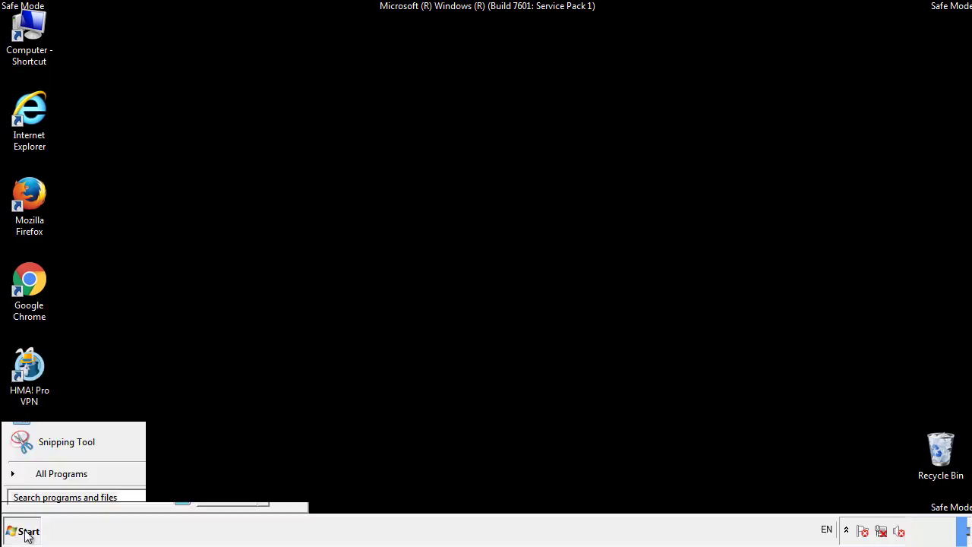
{"action": "left_click", "coordinate": [43, 479]}
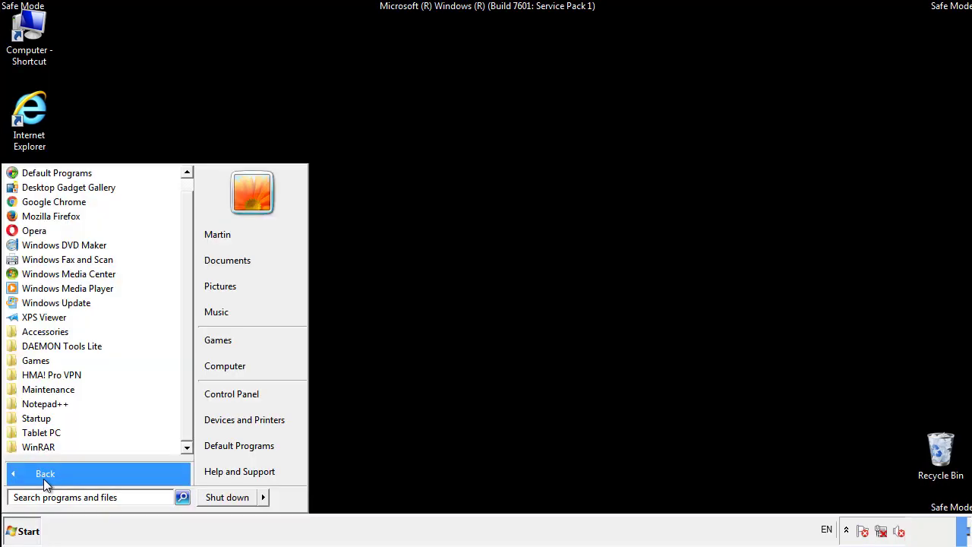
{"action": "right_click", "coordinate": [40, 419]}
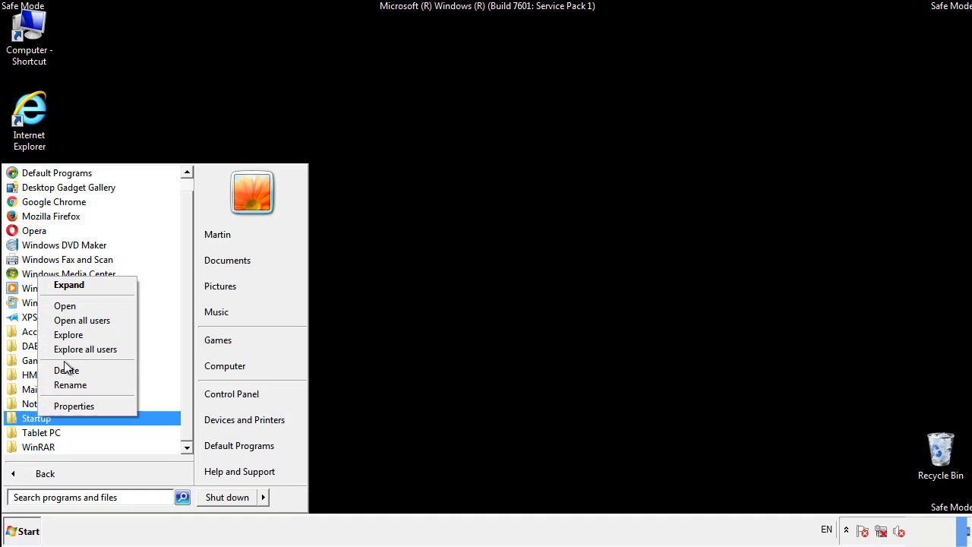
{"action": "left_click", "coordinate": [74, 305]}
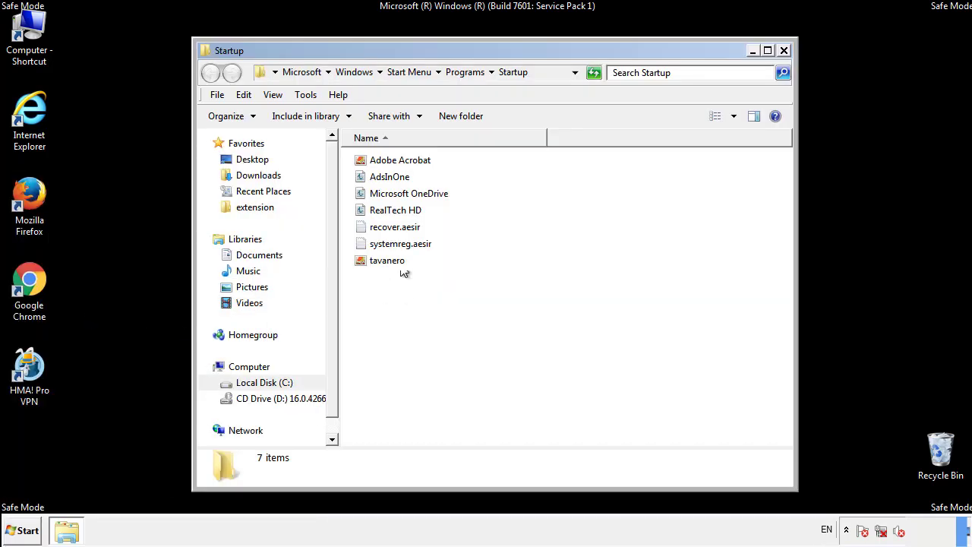
Delete AdsInOne, recover.aesir, systemreg.aesir and tavanero from the Startup folder, then close the folder
{"action": "left_click", "coordinate": [389, 177]}
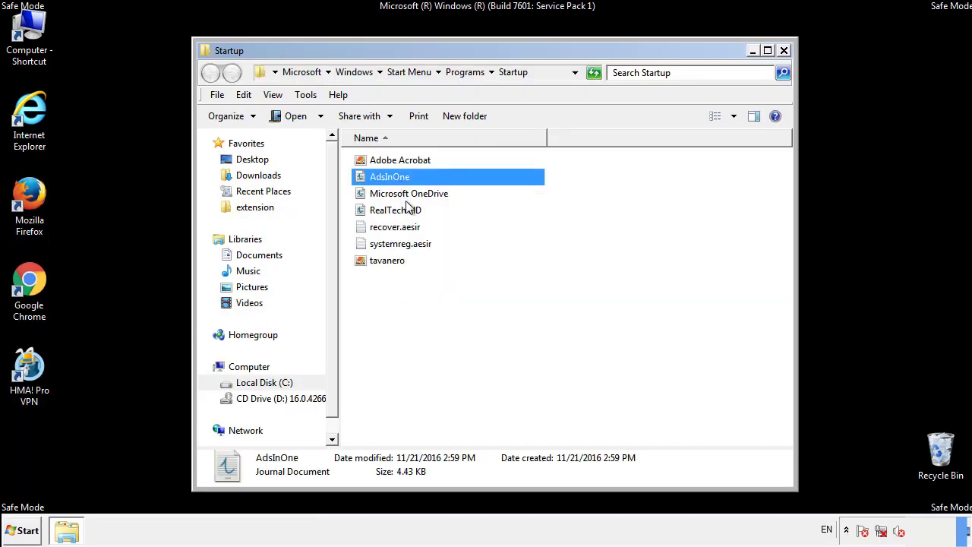
{"action": "left_click", "coordinate": [395, 227], "text": "ctrl"}
{"action": "left_click", "coordinate": [403, 243], "text": "ctrl"}
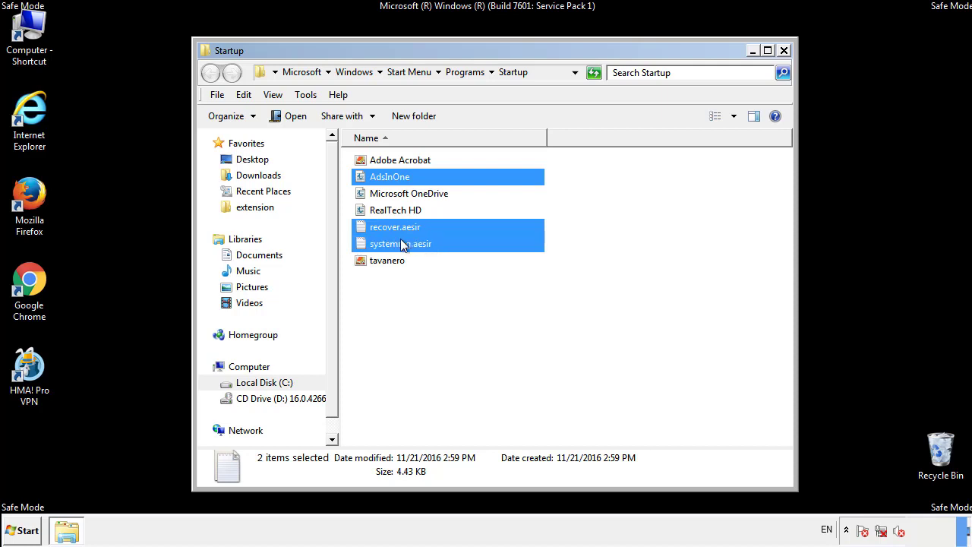
{"action": "left_click", "coordinate": [388, 259], "text": "ctrl"}
{"action": "right_click", "coordinate": [385, 262]}
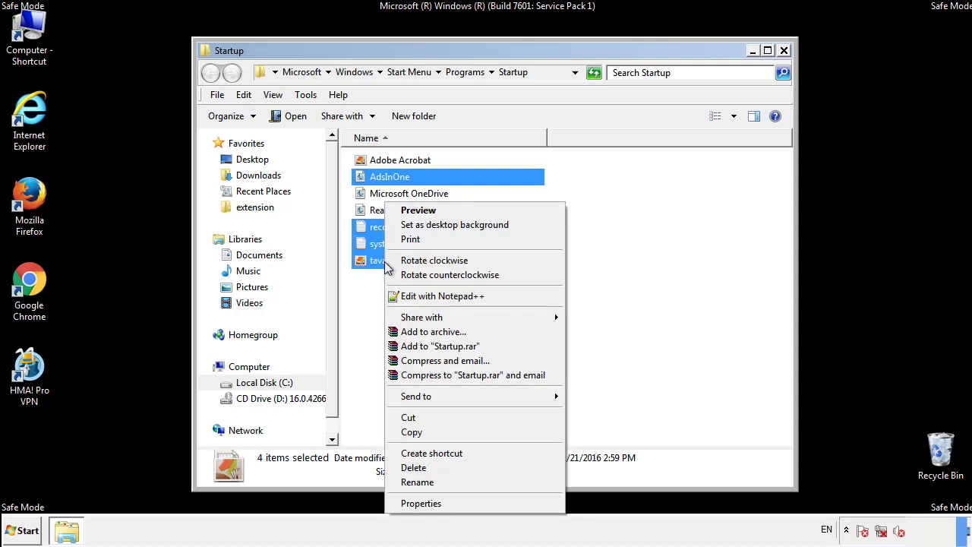
{"action": "left_click", "coordinate": [411, 466]}
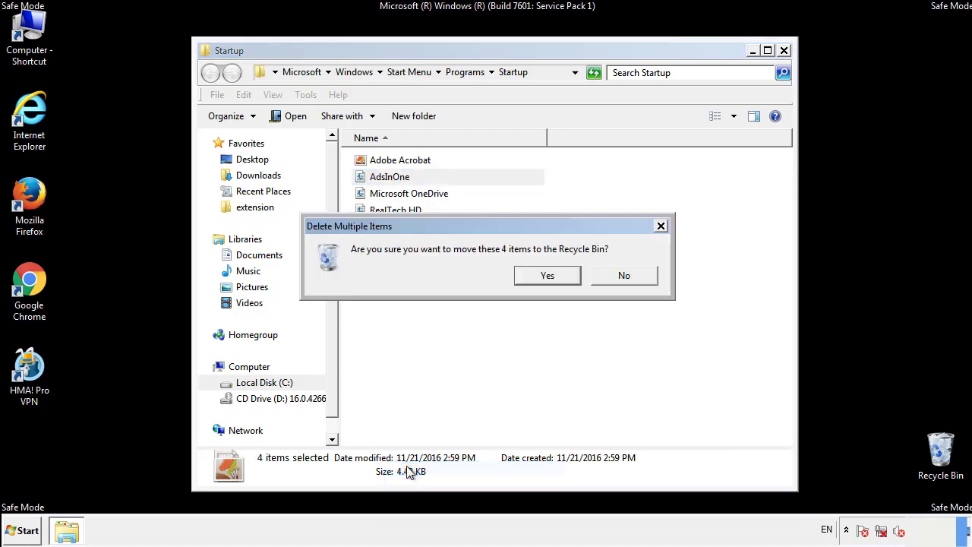
{"action": "left_click", "coordinate": [541, 277]}
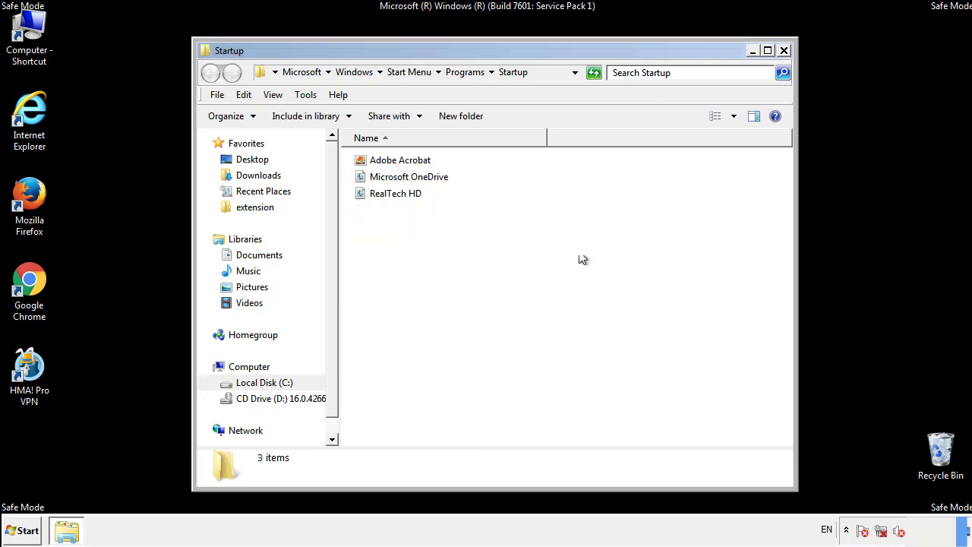
{"action": "left_click", "coordinate": [784, 51]}
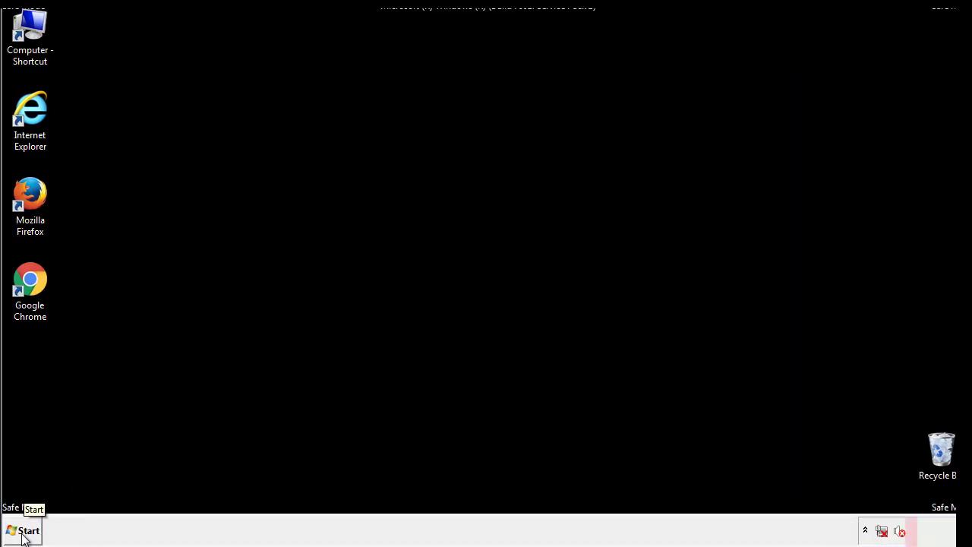
Find and open the Registry Editor with regedit
{"action": "left_click", "coordinate": [23, 533]}
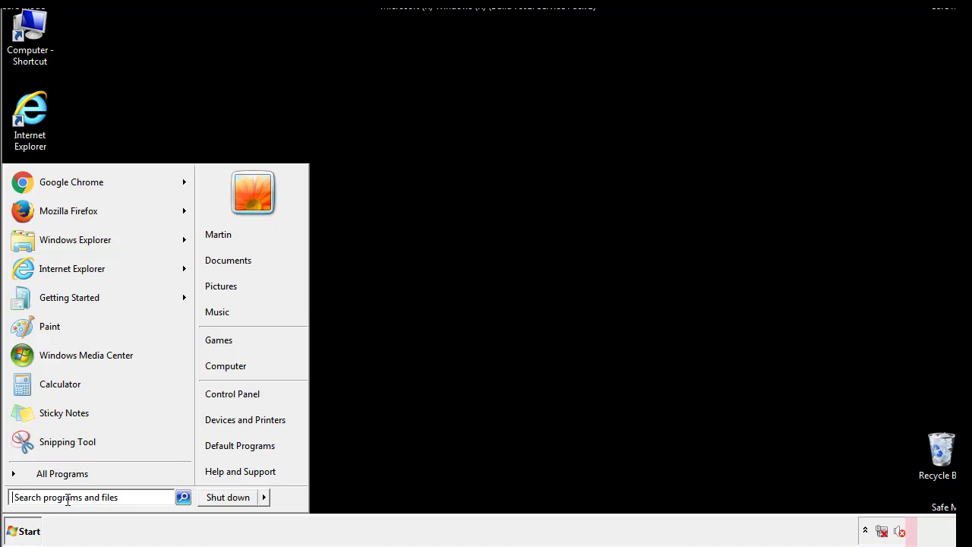
{"action": "type", "text": "reged"}
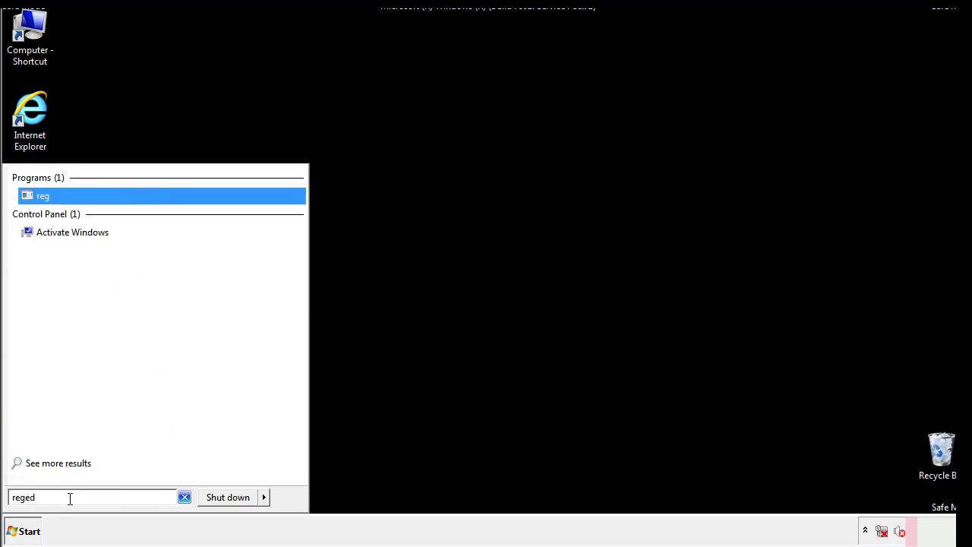
{"action": "type", "text": "it"}
{"action": "key", "text": "Return"}
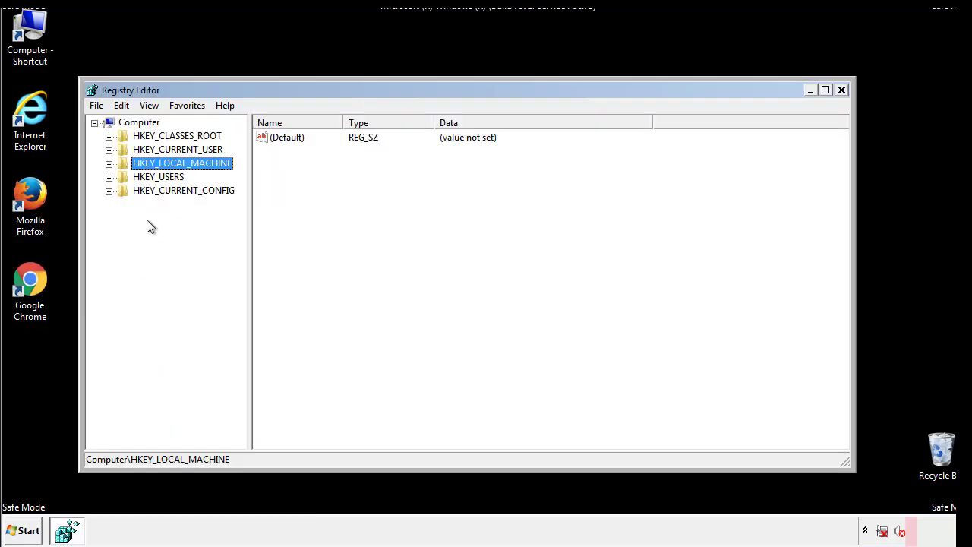
Browse to the registry key HKEY_LOCAL_MACHINE\SOFTWARE\Microsoft\Windows\CurrentVersion\Run
{"action": "left_click", "coordinate": [108, 164]}
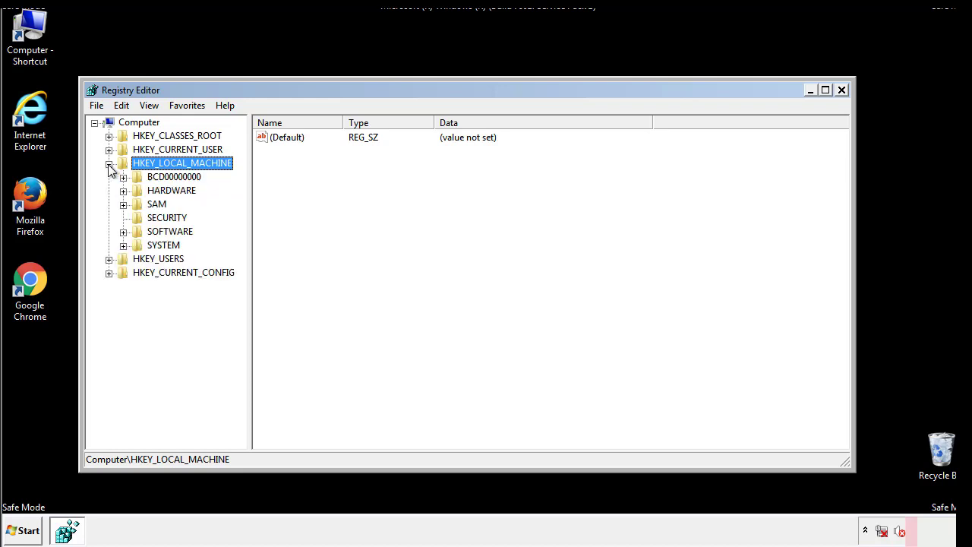
{"action": "left_click", "coordinate": [122, 232]}
{"action": "left_click_drag", "start_coordinate": [239, 224], "coordinate": [241, 251]}
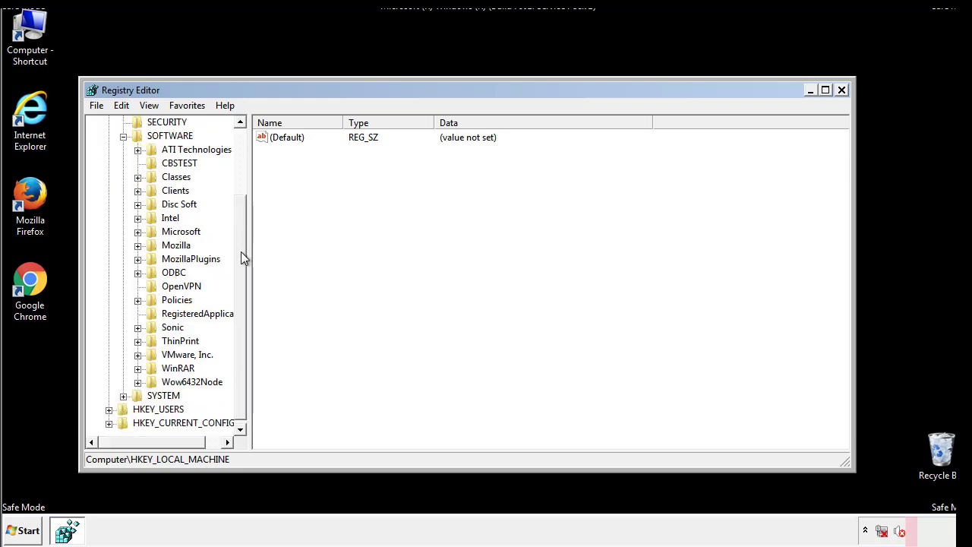
{"action": "left_click", "coordinate": [138, 233]}
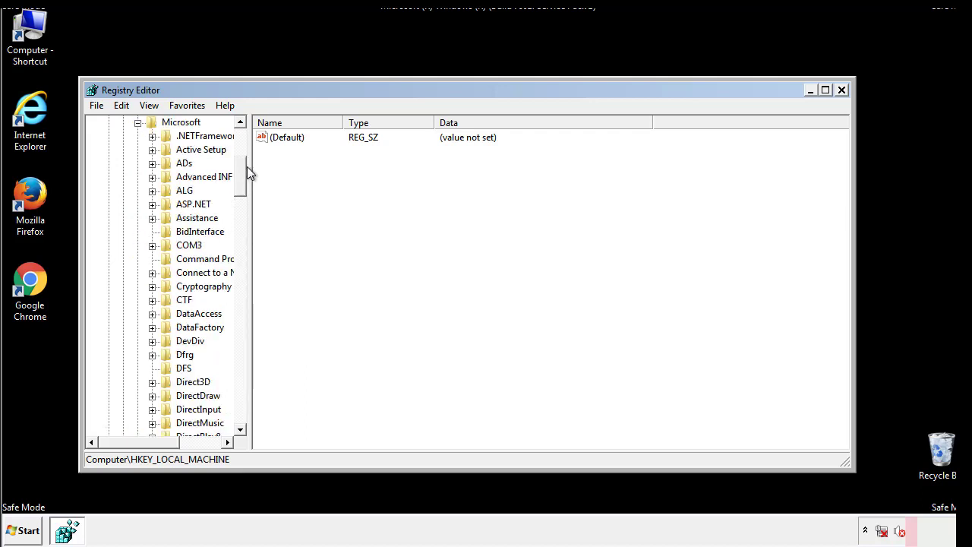
{"action": "left_click_drag", "start_coordinate": [240, 186], "coordinate": [241, 392]}
{"action": "left_click", "coordinate": [153, 233]}
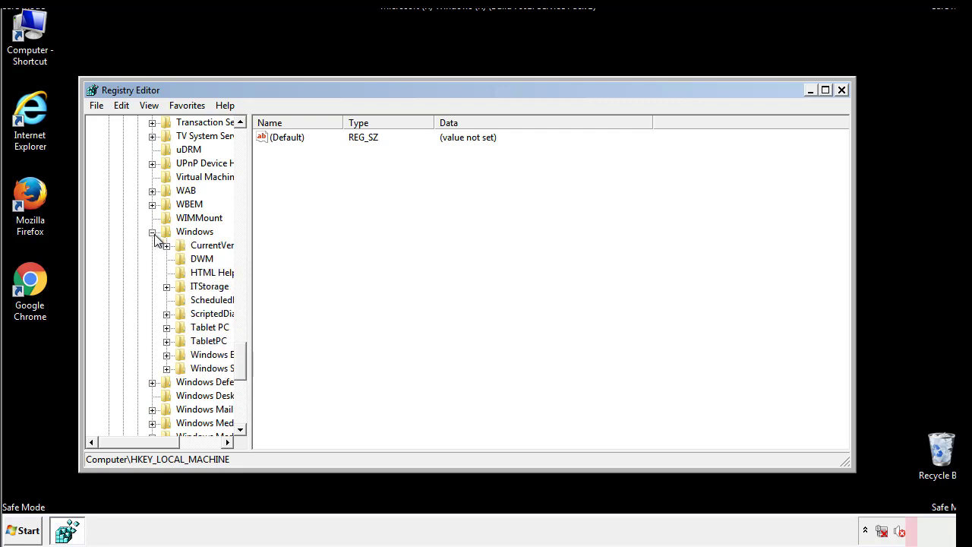
{"action": "left_click_drag", "start_coordinate": [131, 442], "coordinate": [155, 445]}
{"action": "left_click", "coordinate": [125, 247]}
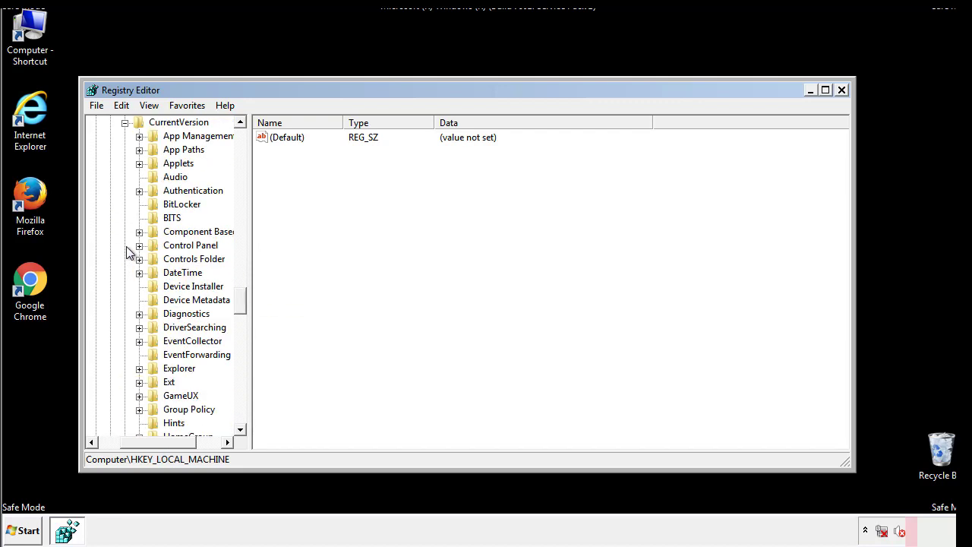
{"action": "left_click_drag", "start_coordinate": [247, 300], "coordinate": [240, 352]}
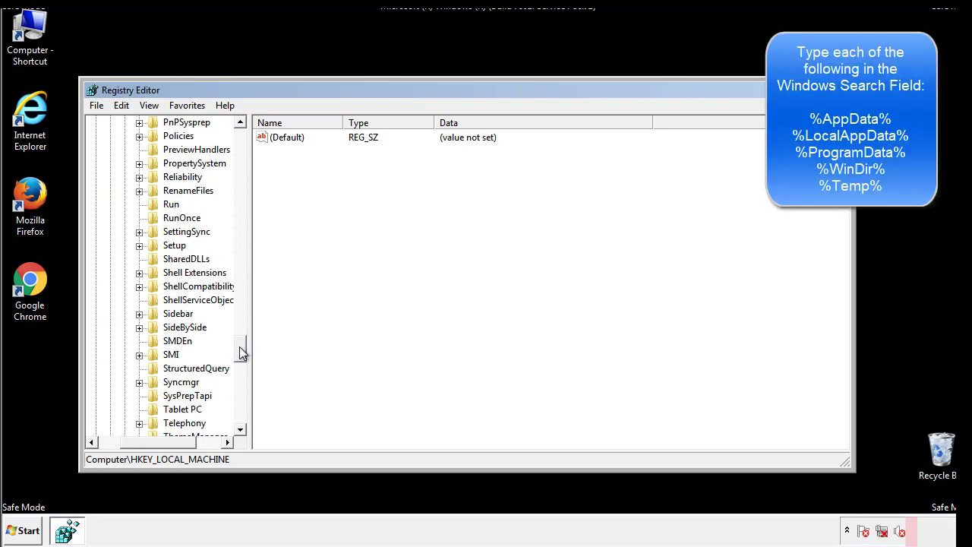
{"action": "left_click", "coordinate": [159, 206]}
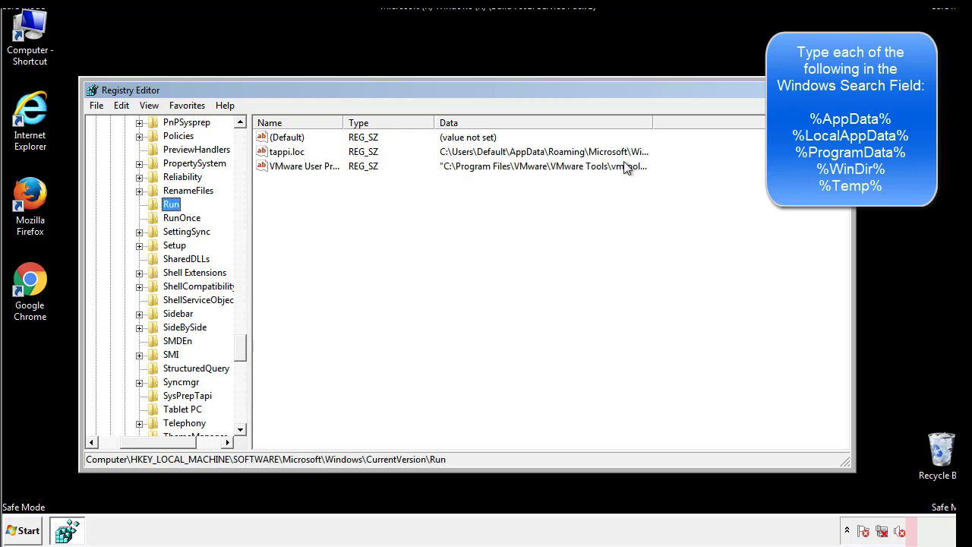
Delete the tappi.loc value from the Run key and confirm the deletion
{"action": "left_click", "coordinate": [286, 155]}
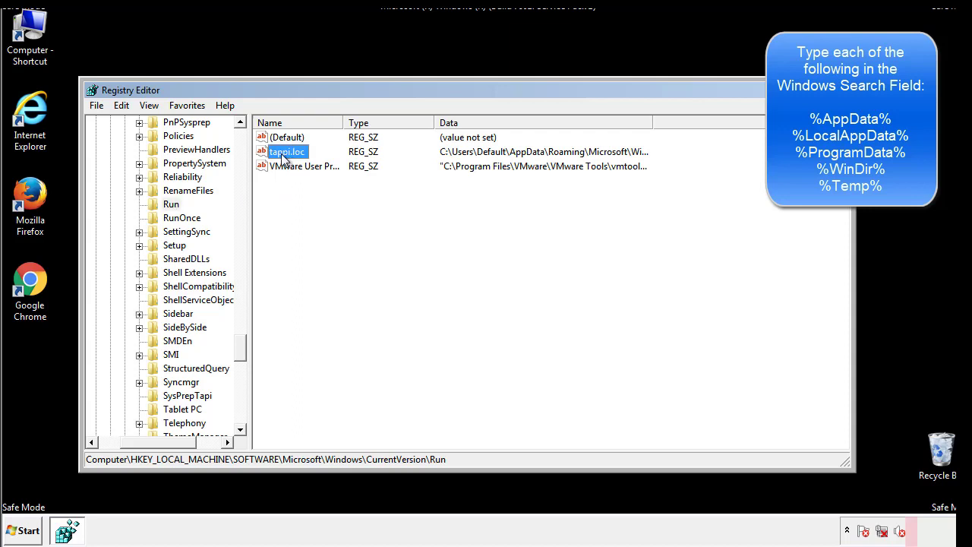
{"action": "right_click", "coordinate": [280, 152]}
{"action": "left_click", "coordinate": [305, 197]}
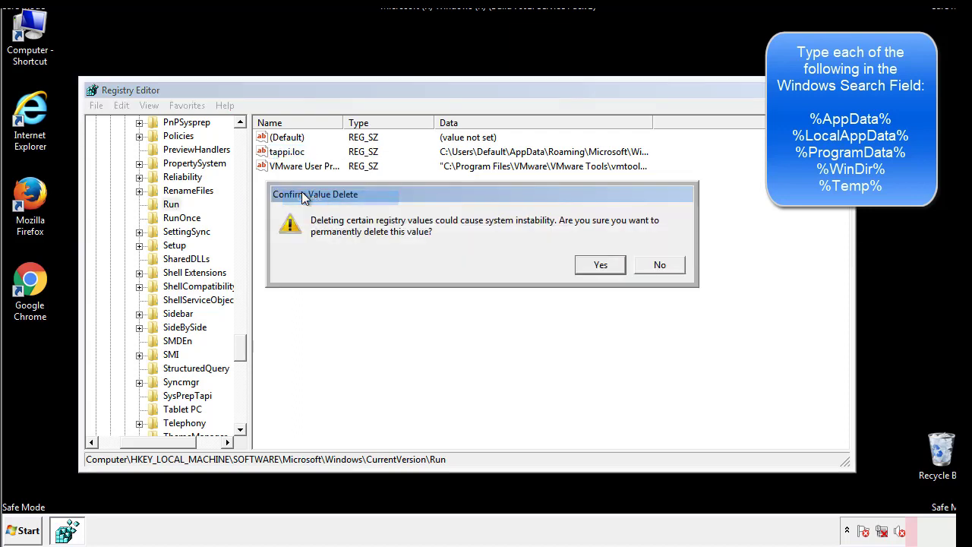
{"action": "left_click", "coordinate": [592, 269]}
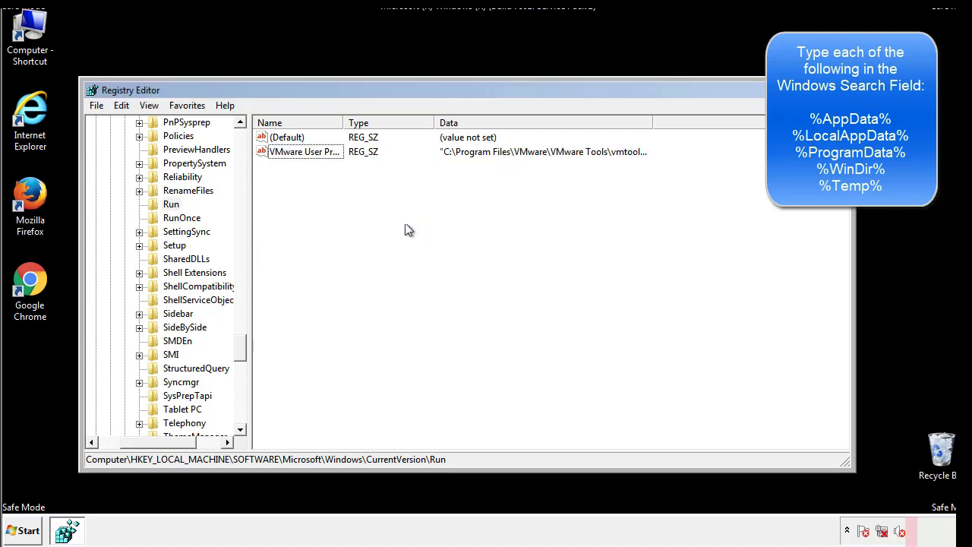
Collapse the whole HKEY_LOCAL_MACHINE branch in the registry tree
{"action": "left_click_drag", "start_coordinate": [243, 344], "coordinate": [241, 416]}
{"action": "left_click_drag", "start_coordinate": [163, 446], "coordinate": [118, 449]}
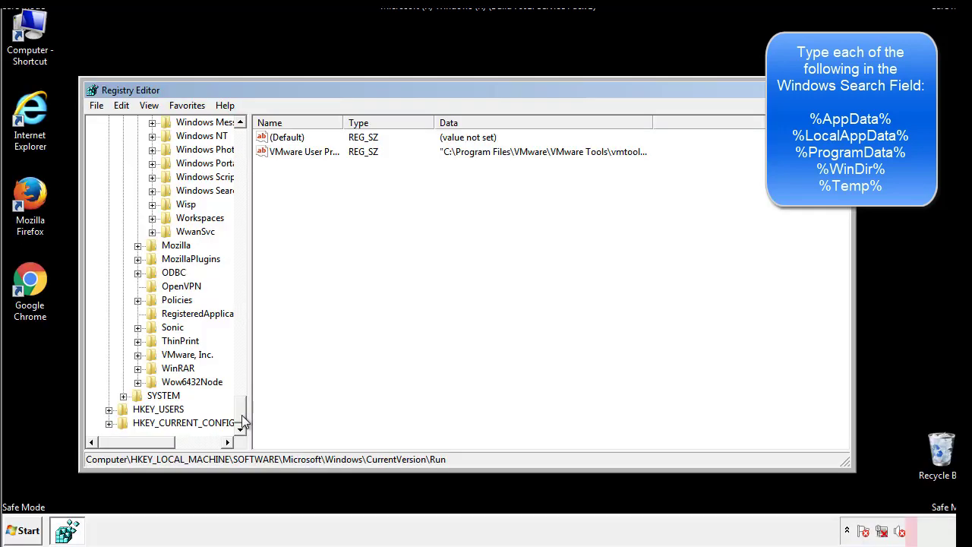
{"action": "left_click_drag", "start_coordinate": [243, 416], "coordinate": [248, 144]}
{"action": "left_click", "coordinate": [108, 163]}
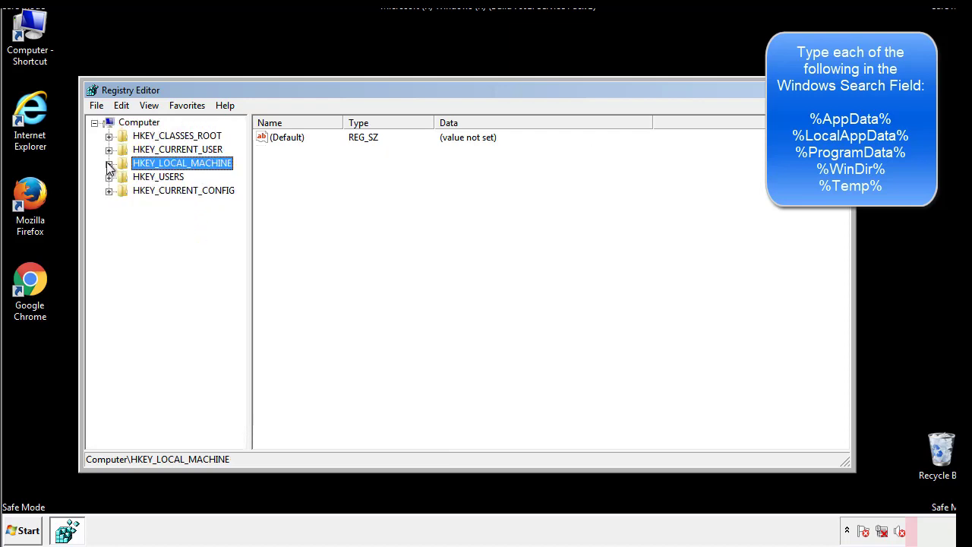
Open HKEY_CURRENT_USER\Software\Microsoft\Windows\CurrentVersion\Run to inspect its startup values
{"action": "left_click", "coordinate": [110, 150]}
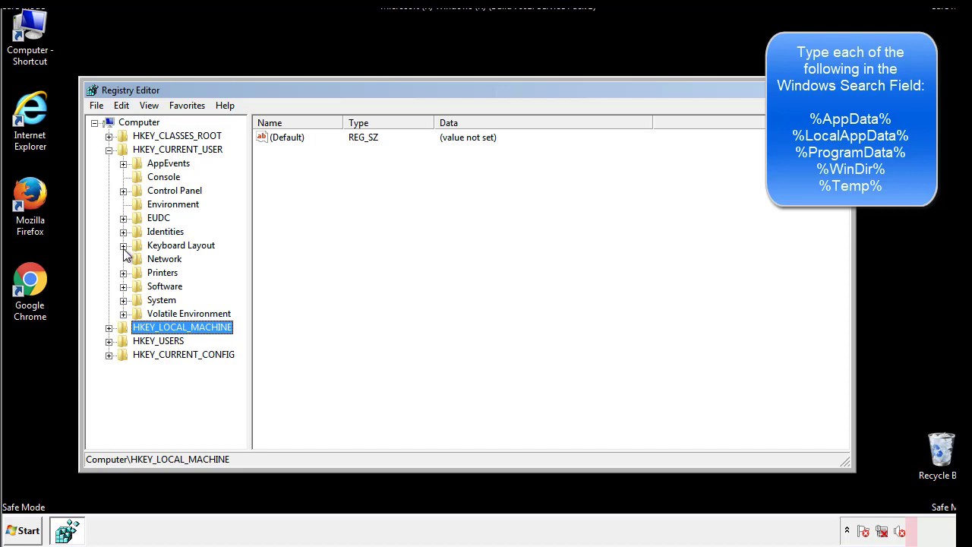
{"action": "left_click", "coordinate": [123, 287]}
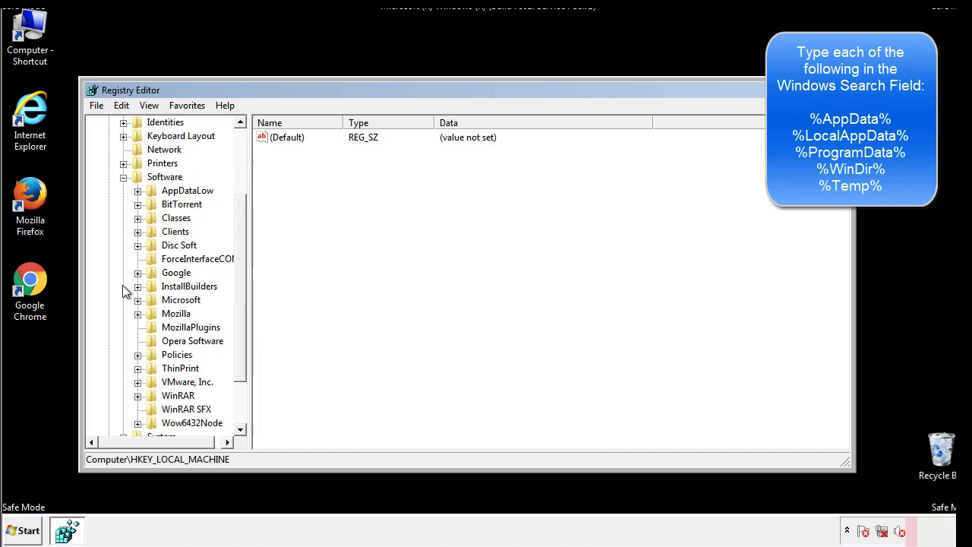
{"action": "left_click_drag", "start_coordinate": [238, 276], "coordinate": [239, 290]}
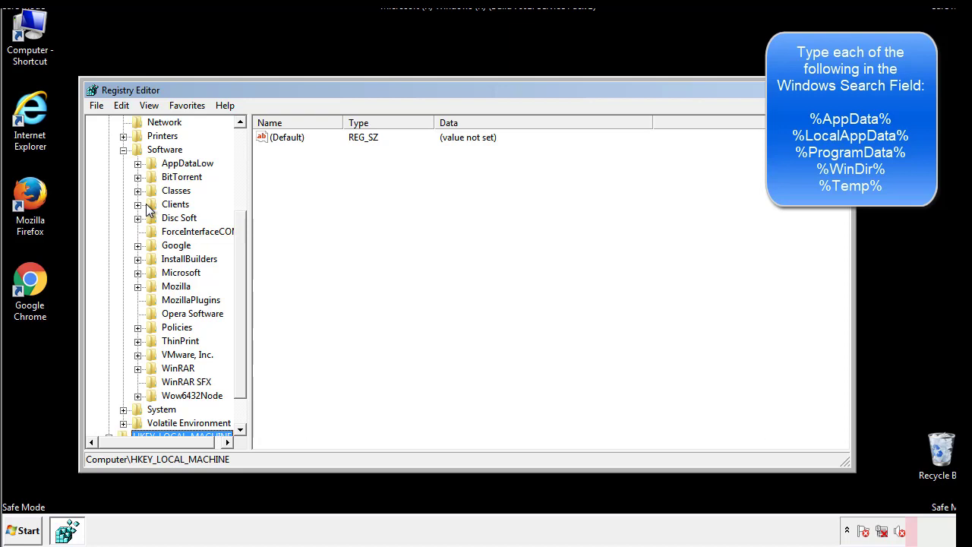
{"action": "left_click", "coordinate": [138, 274]}
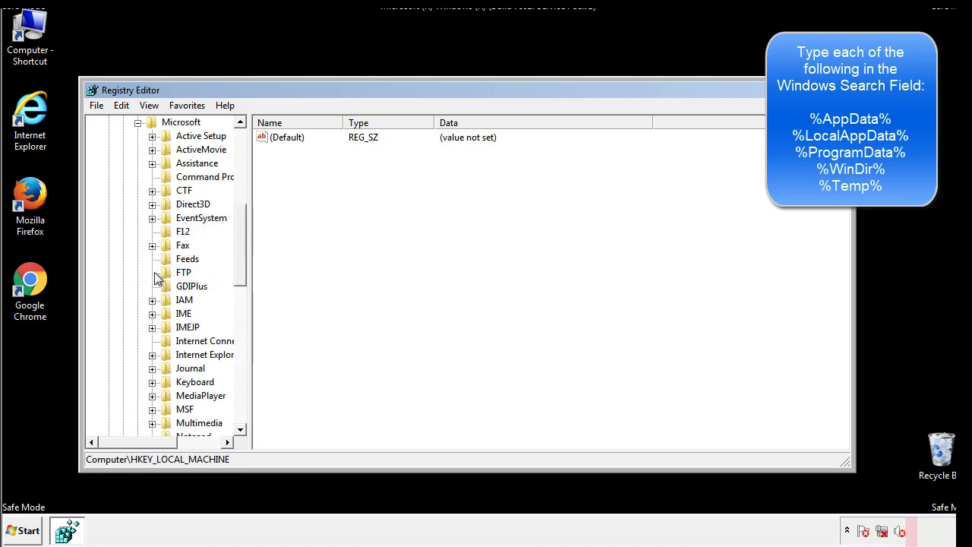
{"action": "left_click_drag", "start_coordinate": [238, 222], "coordinate": [239, 321]}
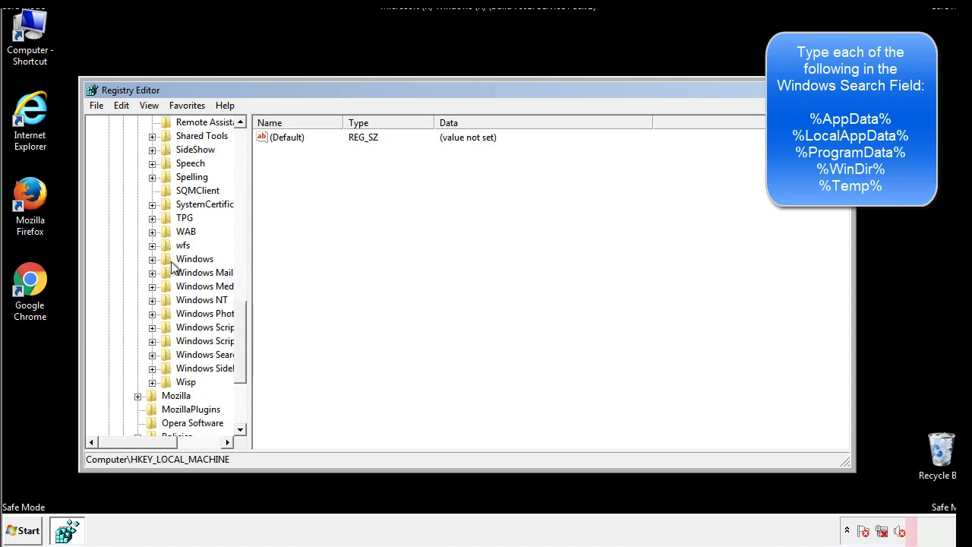
{"action": "left_click", "coordinate": [152, 259]}
{"action": "left_click", "coordinate": [167, 273]}
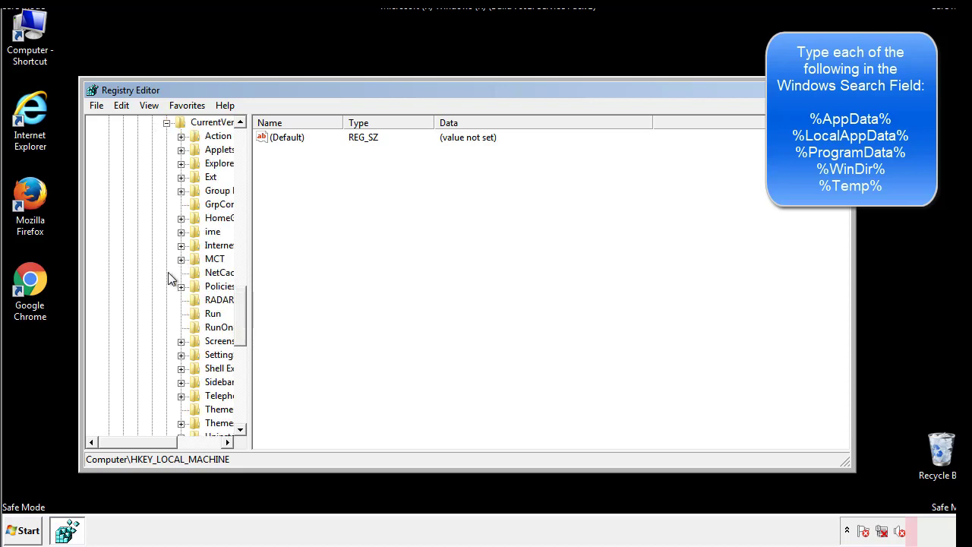
{"action": "left_click_drag", "start_coordinate": [147, 445], "coordinate": [171, 442]}
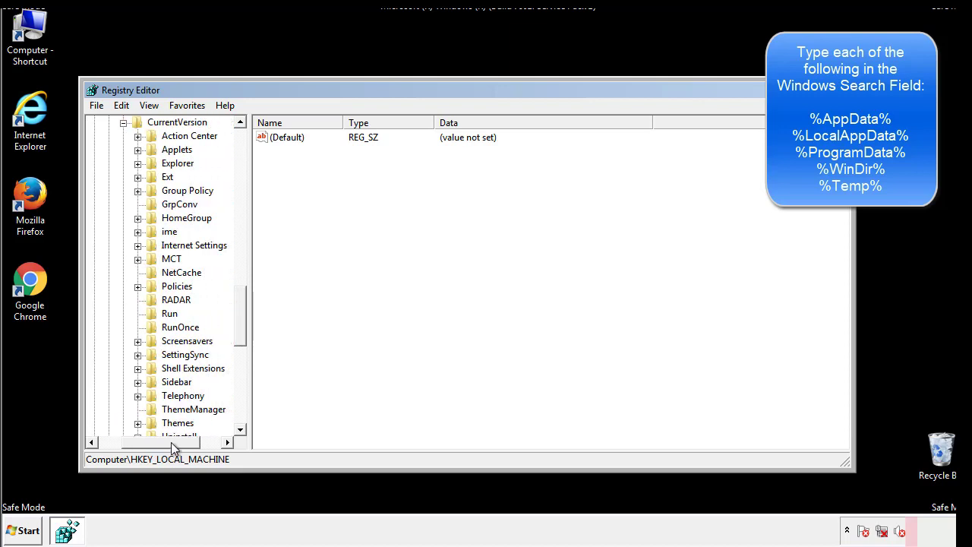
{"action": "left_click", "coordinate": [166, 310]}
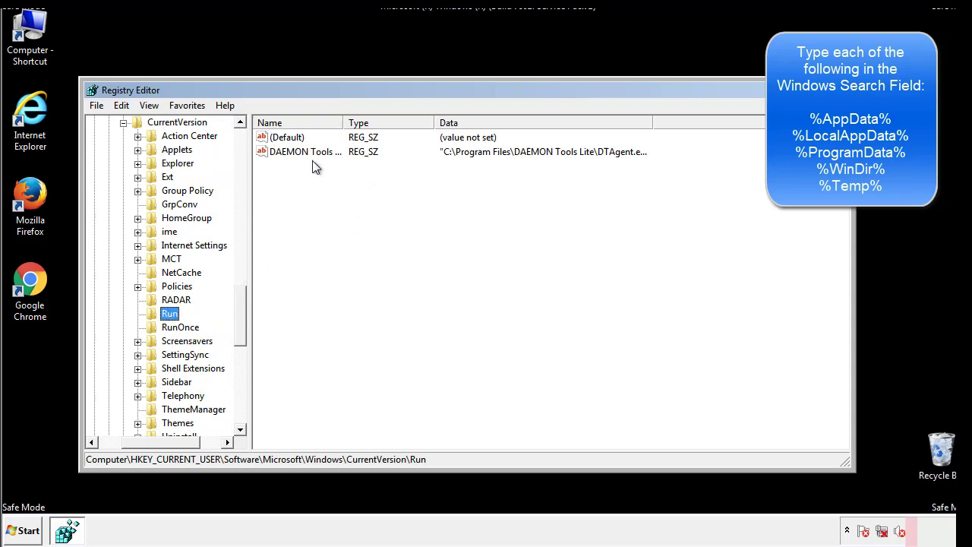
Collapse the Windows key under HKEY_CURRENT_USER\Software\Microsoft and return to the start of the registry tree
{"action": "left_click", "coordinate": [425, 179]}
{"action": "left_click_drag", "start_coordinate": [161, 440], "coordinate": [139, 441]}
{"action": "left_click_drag", "start_coordinate": [246, 330], "coordinate": [240, 317]}
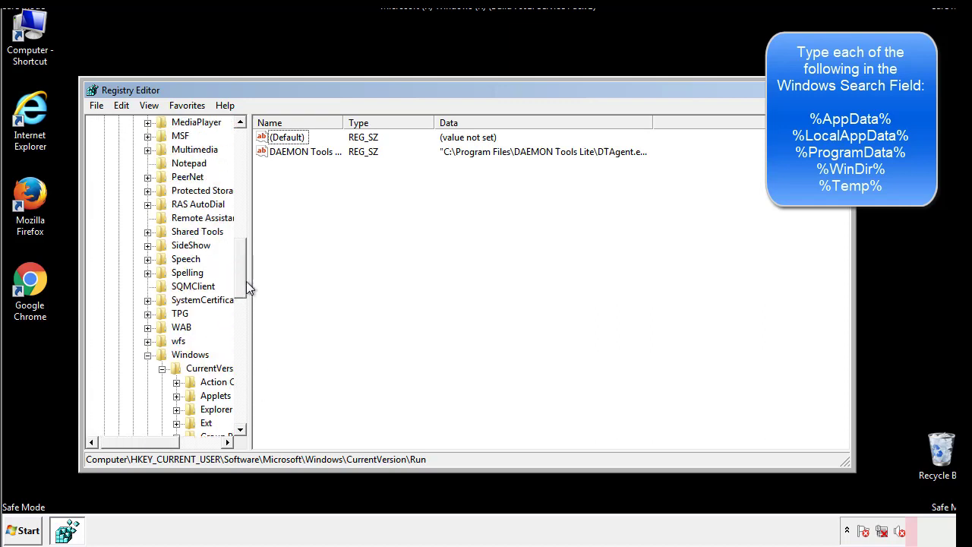
{"action": "left_click", "coordinate": [148, 354]}
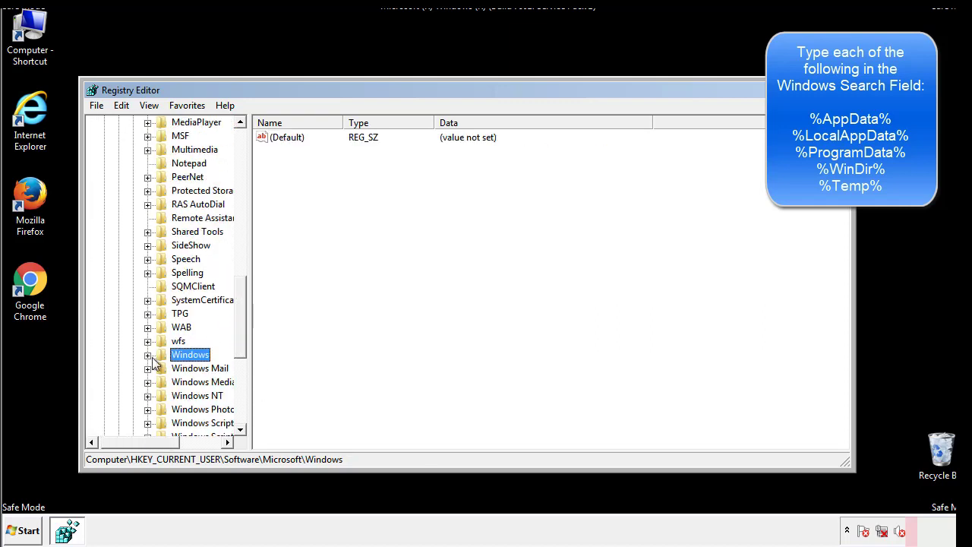
{"action": "left_click_drag", "start_coordinate": [243, 338], "coordinate": [245, 187]}
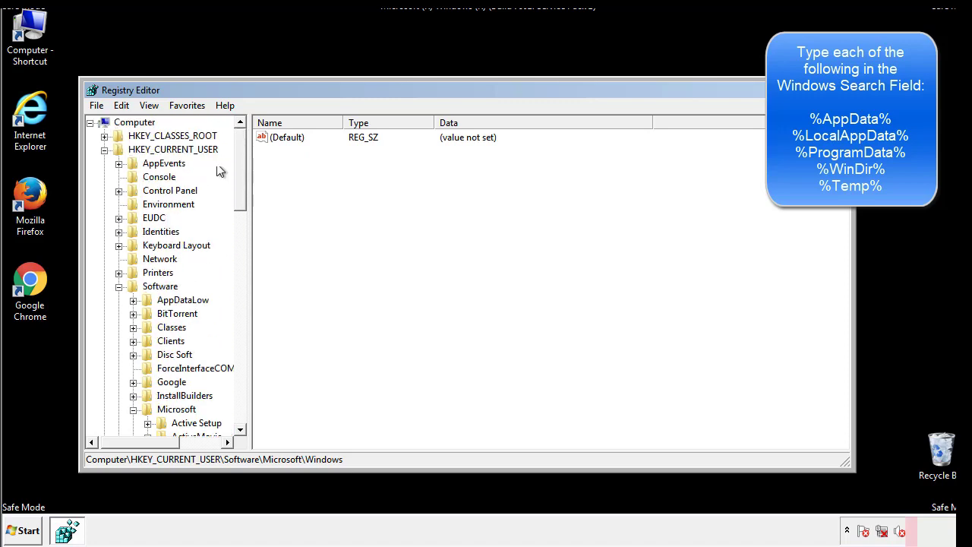
Search the registry's keys, values and data for %temp%
{"action": "left_click", "coordinate": [121, 106]}
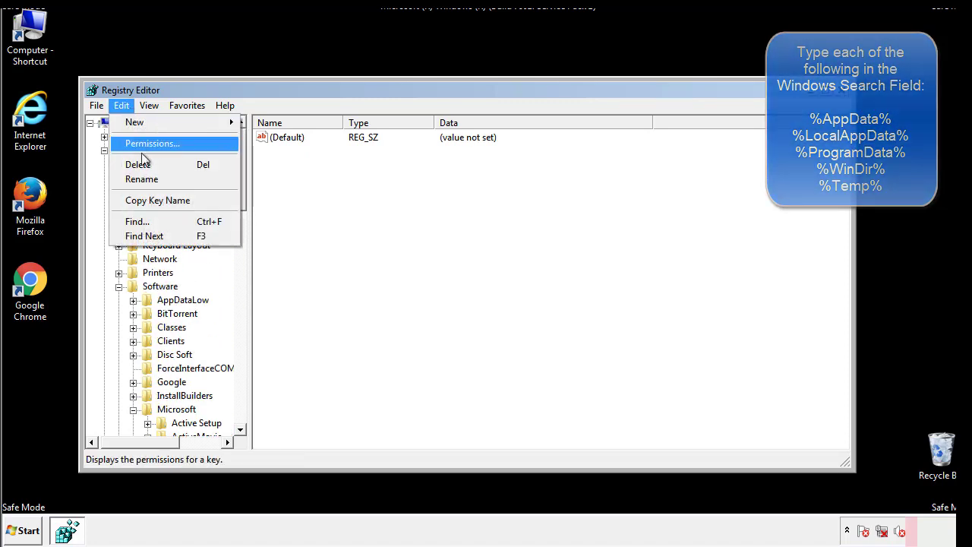
{"action": "left_click", "coordinate": [122, 219]}
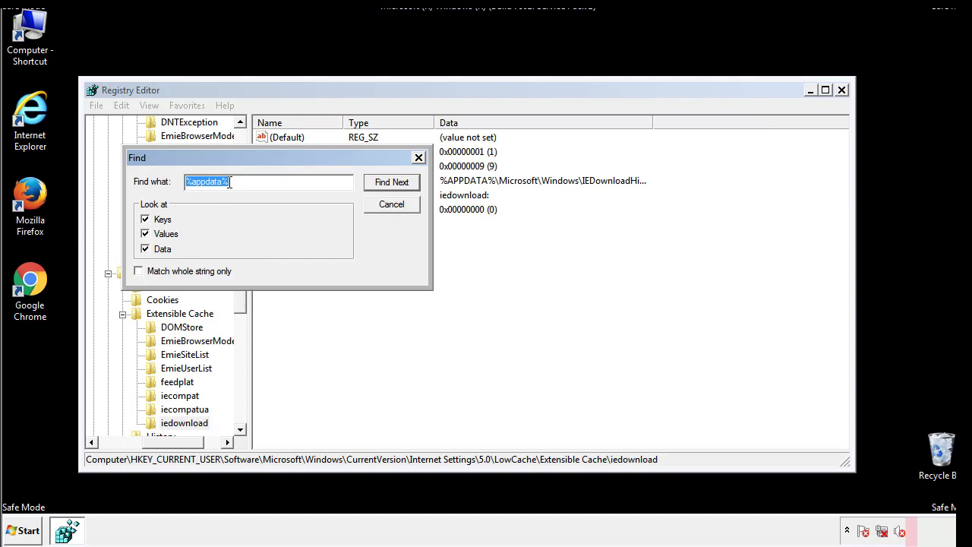
{"action": "type", "text": "%temp%"}
{"action": "key", "text": "Return"}
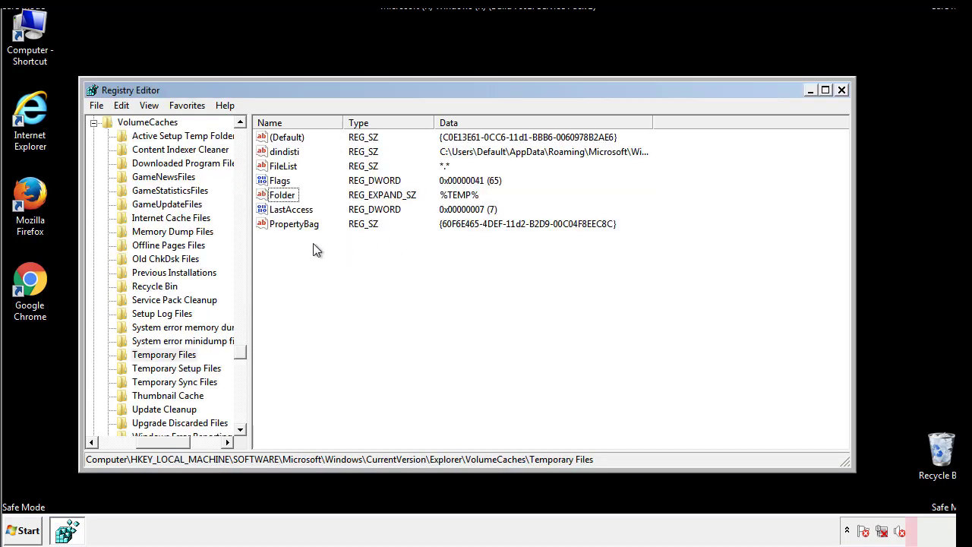
Permanently delete all values in the VolumeCaches\Temporary Files registry key and close the Registry Editor
{"action": "mouse_move", "coordinate": [311, 243]}
{"action": "left_mouse_down"}
{"action": "mouse_move", "coordinate": [288, 222]}
{"action": "mouse_move", "coordinate": [274, 137]}
{"action": "left_mouse_up"}
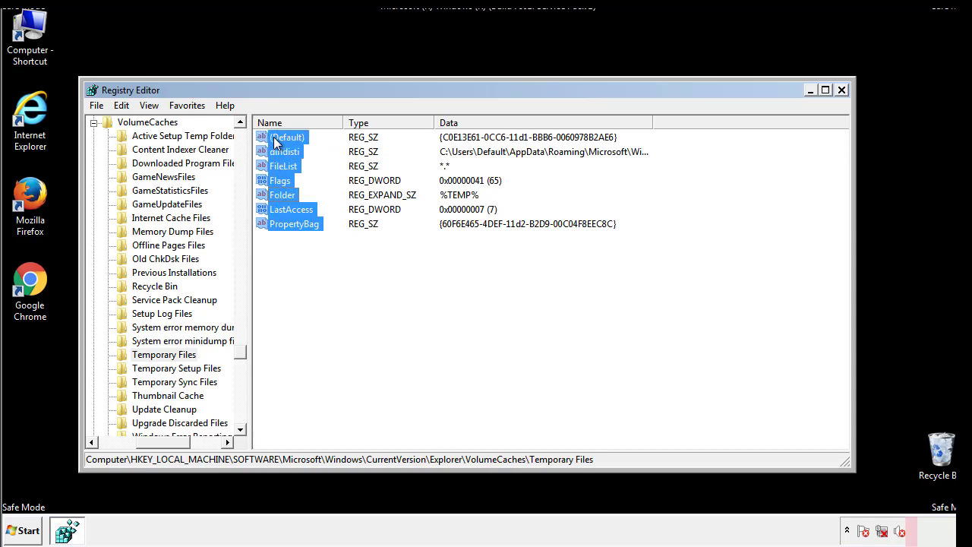
{"action": "right_click", "coordinate": [274, 136]}
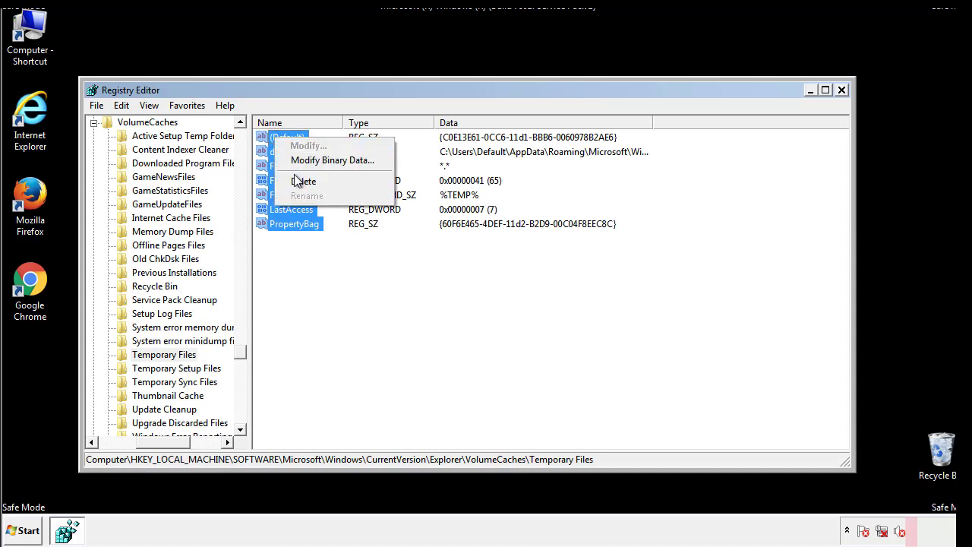
{"action": "left_click", "coordinate": [296, 180]}
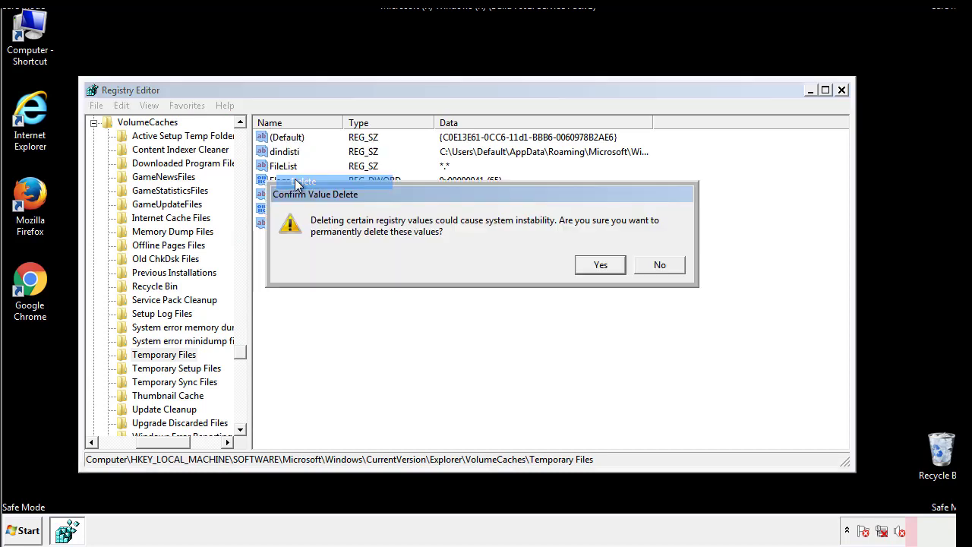
{"action": "left_click", "coordinate": [618, 263]}
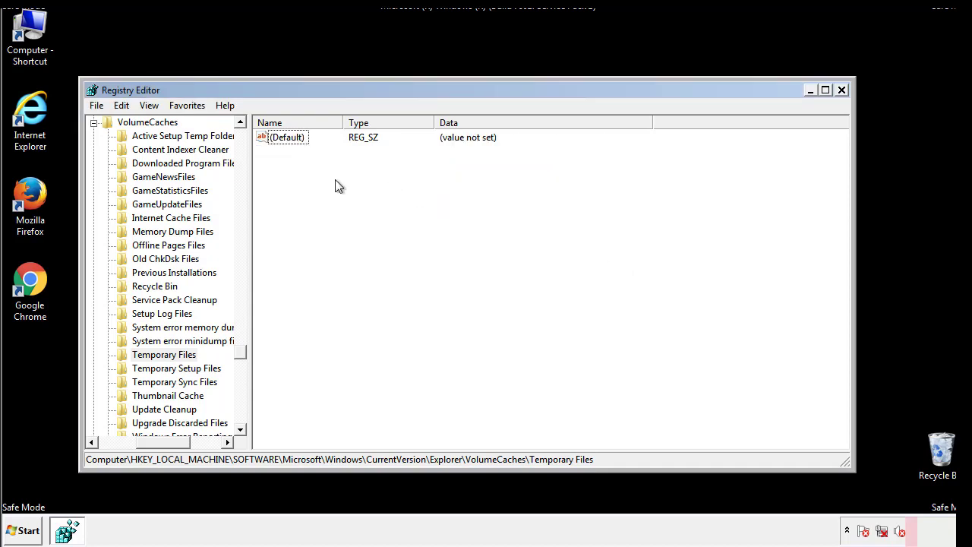
{"action": "left_click", "coordinate": [842, 90]}
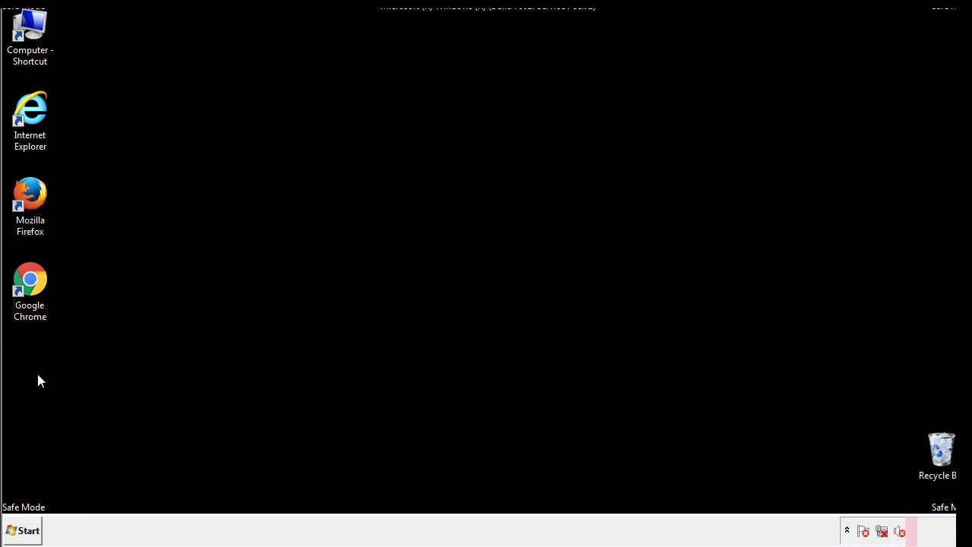
Launch the System Configuration utility by searching for and running msconfig
{"action": "left_click", "coordinate": [17, 534]}
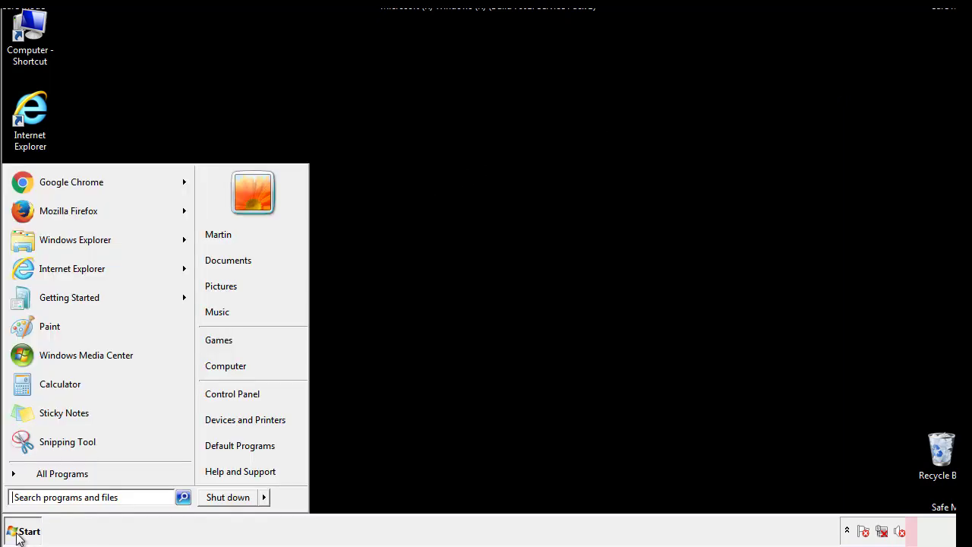
{"action": "left_click", "coordinate": [52, 497]}
{"action": "type", "text": "mscon"}
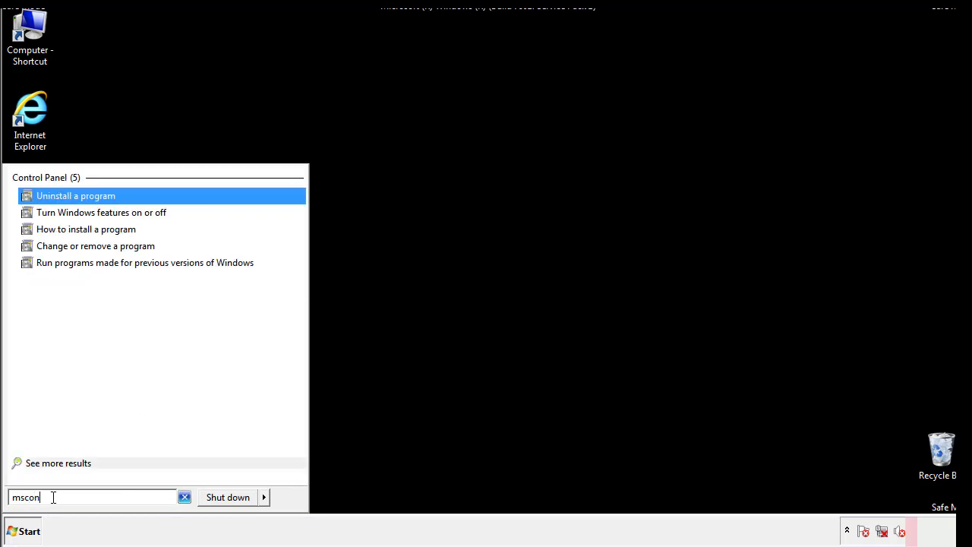
{"action": "type", "text": "fig"}
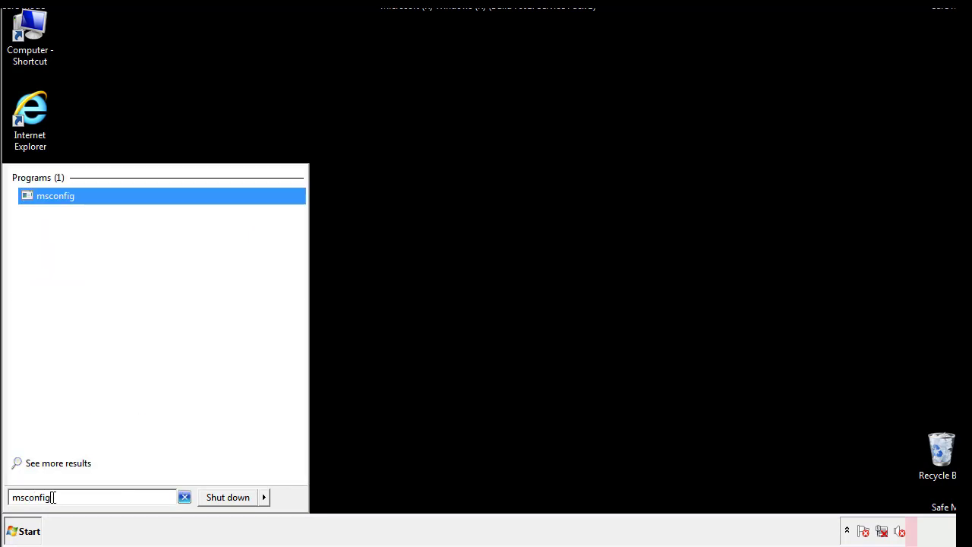
{"action": "key", "text": "Return"}
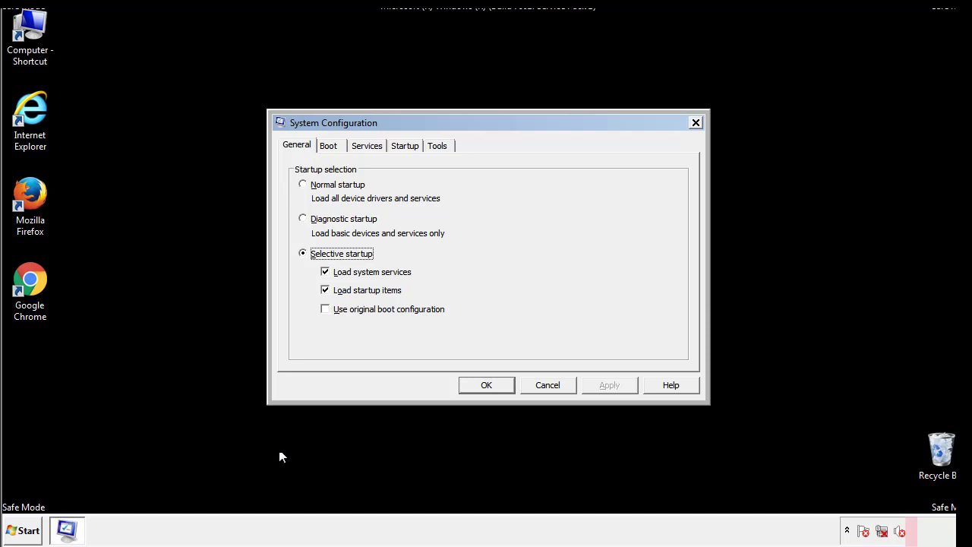
Turn off Safe boot in the Windows 7 boot options, apply the change and restart the computer
{"action": "left_click", "coordinate": [328, 145]}
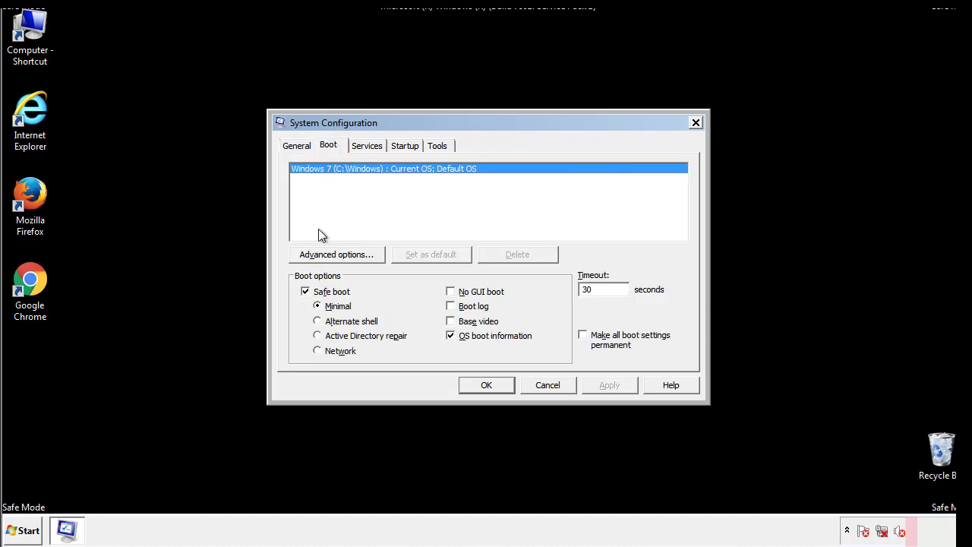
{"action": "left_click", "coordinate": [306, 293]}
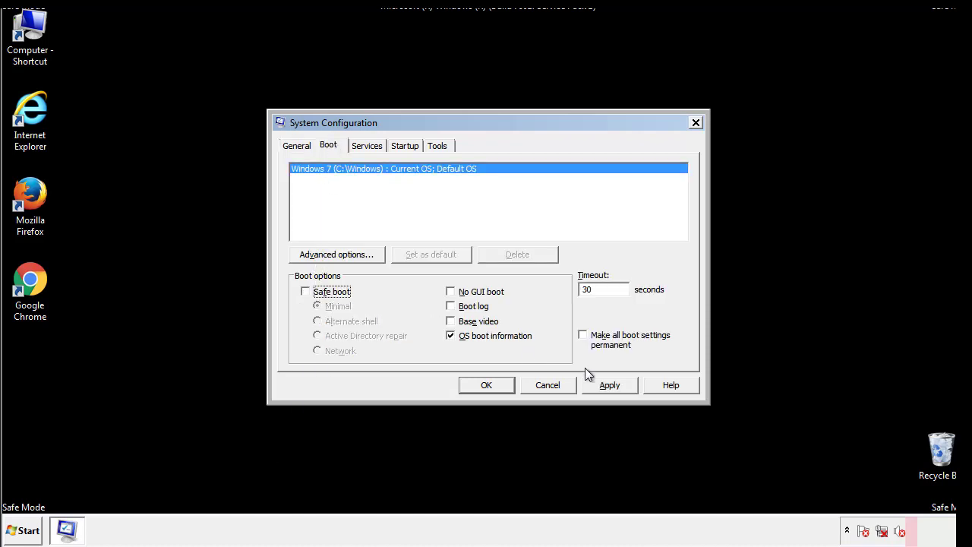
{"action": "left_click", "coordinate": [611, 386]}
{"action": "left_click", "coordinate": [486, 385]}
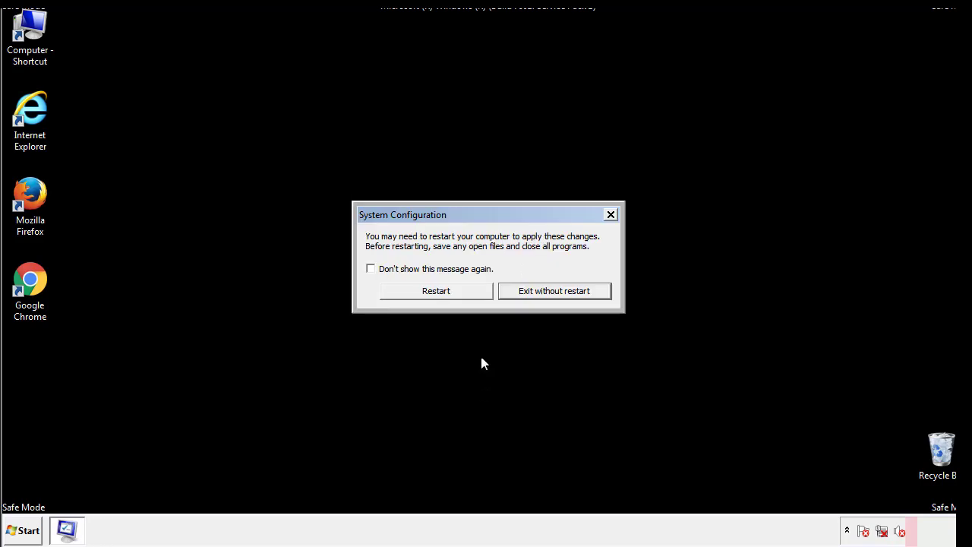
{"action": "left_click", "coordinate": [449, 296]}
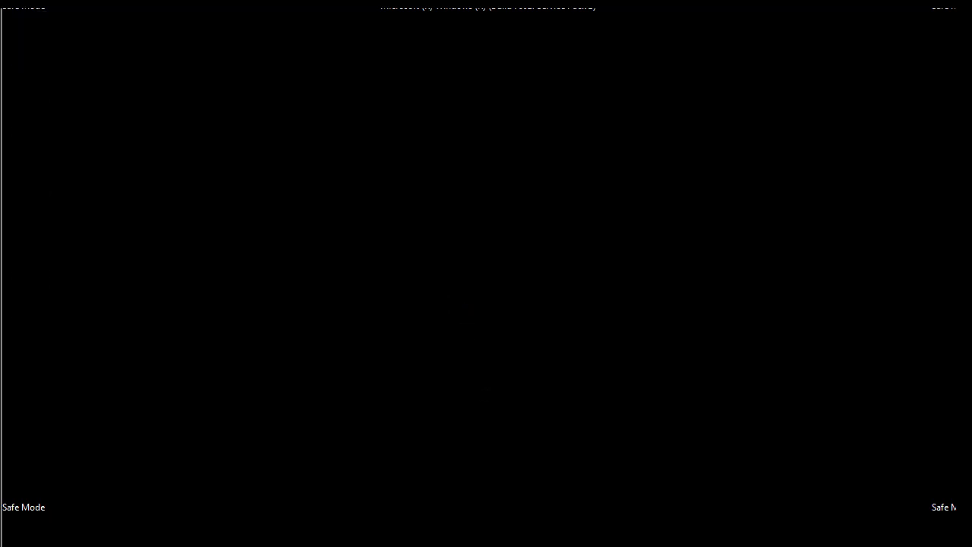